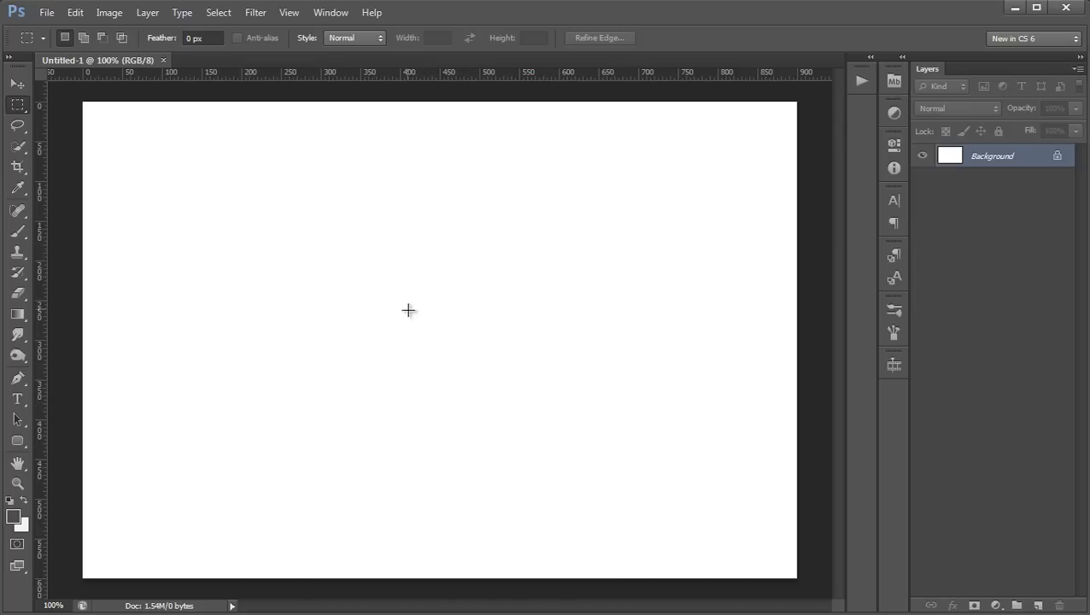
Draw a square marquee selection around the canvas middle, then switch to the Elliptical Marquee and clear the selection.
{"action": "left_click_drag", "start_coordinate": [424, 307], "coordinate": [611, 411]}
{"action": "right_click", "coordinate": [17, 105]}
{"action": "left_click", "coordinate": [67, 119]}
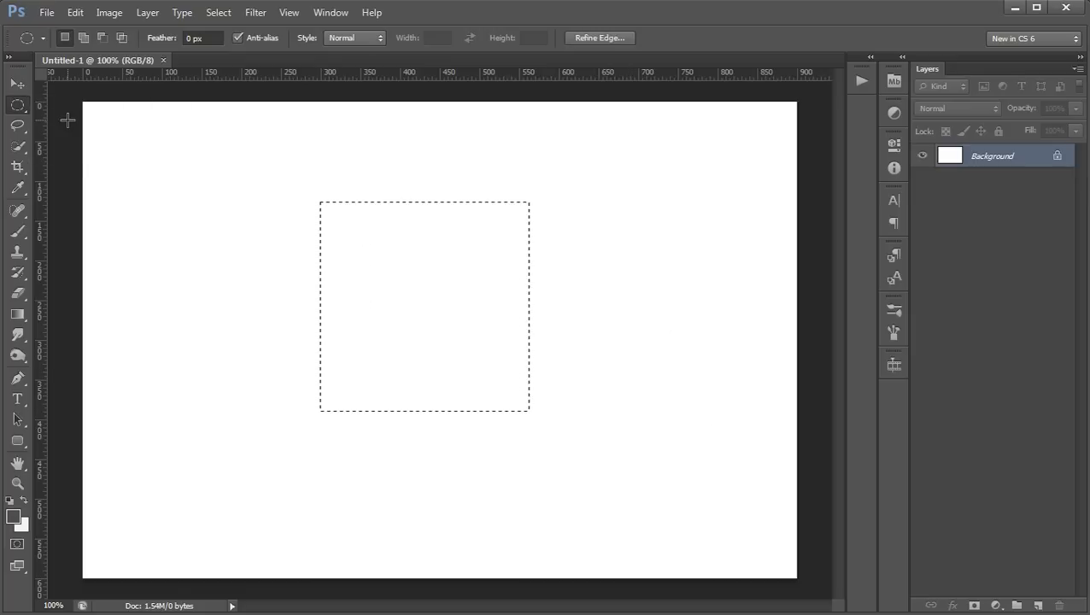
{"action": "left_click", "coordinate": [454, 312]}
Draw a freely proportioned elliptical selection in the upper middle of the canvas and clear it.
{"action": "left_click_drag", "start_coordinate": [424, 330], "coordinate": [474, 246]}
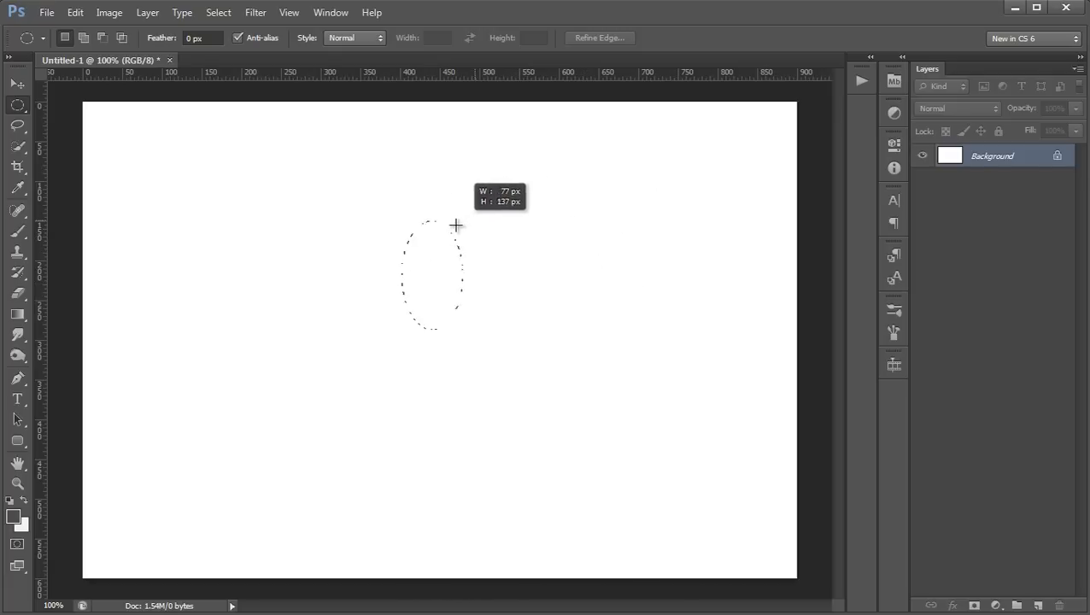
{"action": "left_click_drag", "start_coordinate": [553, 219], "coordinate": [573, 186]}
{"action": "left_click", "coordinate": [414, 309]}
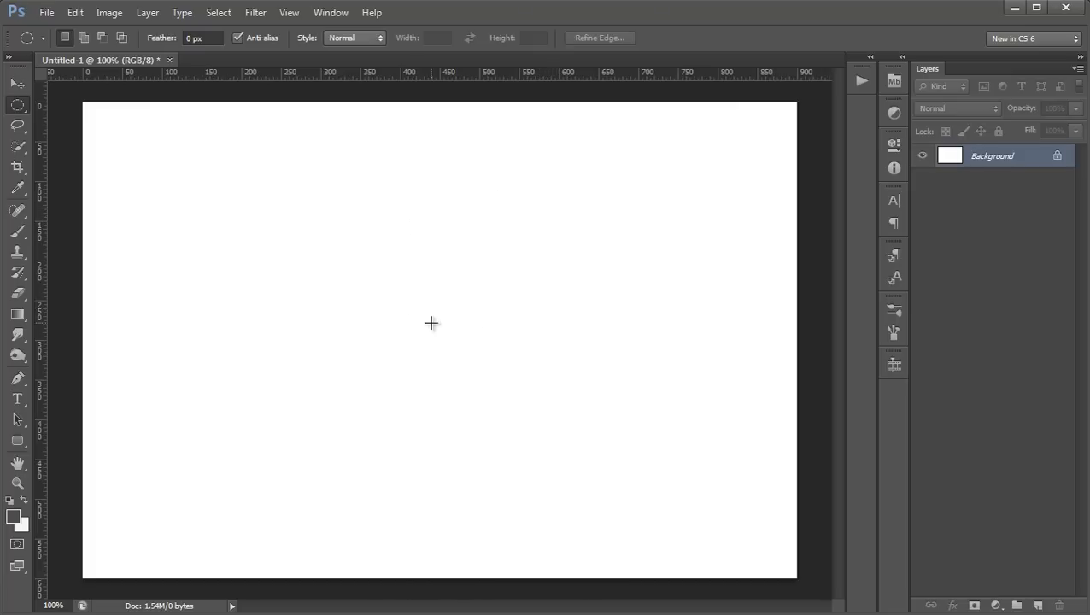
Draw a circular selection right of the canvas centre and add a larger overlapping circle to its lower right.
{"action": "left_click_drag", "start_coordinate": [547, 233], "coordinate": [577, 189]}
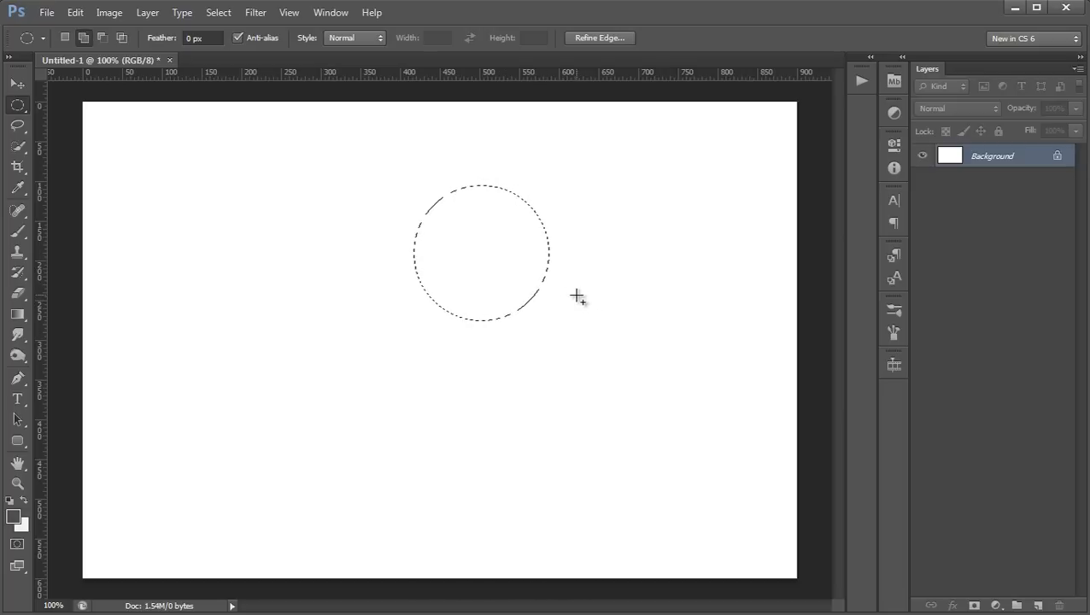
{"action": "mouse_move", "coordinate": [554, 303]}
{"action": "left_mouse_down"}
{"action": "mouse_move", "coordinate": [607, 361]}
{"action": "mouse_move", "coordinate": [538, 308]}
{"action": "left_mouse_up"}
{"action": "mouse_move", "coordinate": [580, 351]}
{"action": "left_mouse_down"}
{"action": "mouse_move", "coordinate": [620, 395]}
{"action": "mouse_move", "coordinate": [635, 354]}
{"action": "mouse_move", "coordinate": [623, 394]}
{"action": "mouse_move", "coordinate": [637, 375]}
{"action": "mouse_move", "coordinate": [640, 392]}
{"action": "mouse_move", "coordinate": [627, 386]}
{"action": "mouse_move", "coordinate": [709, 474]}
{"action": "mouse_move", "coordinate": [663, 433]}
{"action": "left_mouse_up"}
Subtract a circle centred on the overlap of the two selected circles, and intersect the remaining crescents with a larger concentric circle.
{"action": "key", "text": "alt"}
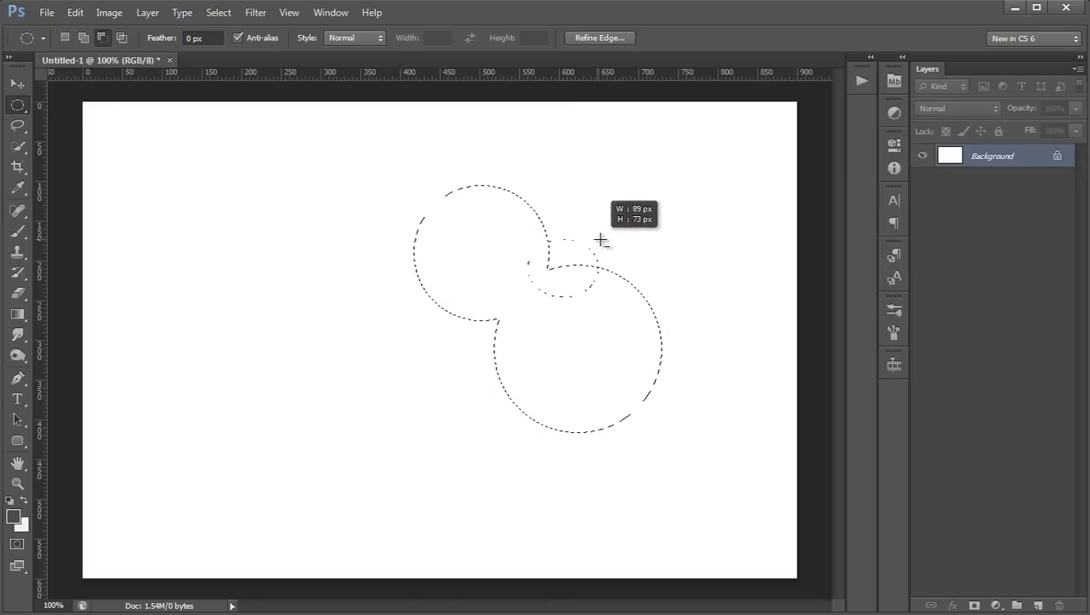
{"action": "left_click_drag", "start_coordinate": [601, 240], "coordinate": [620, 222]}
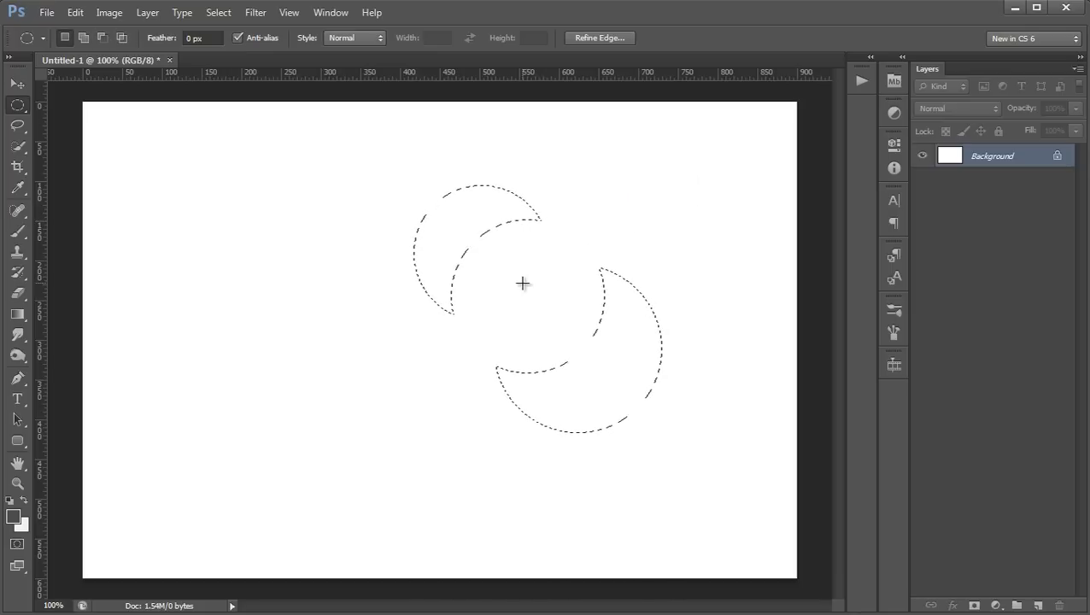
{"action": "key", "text": "shift+alt"}
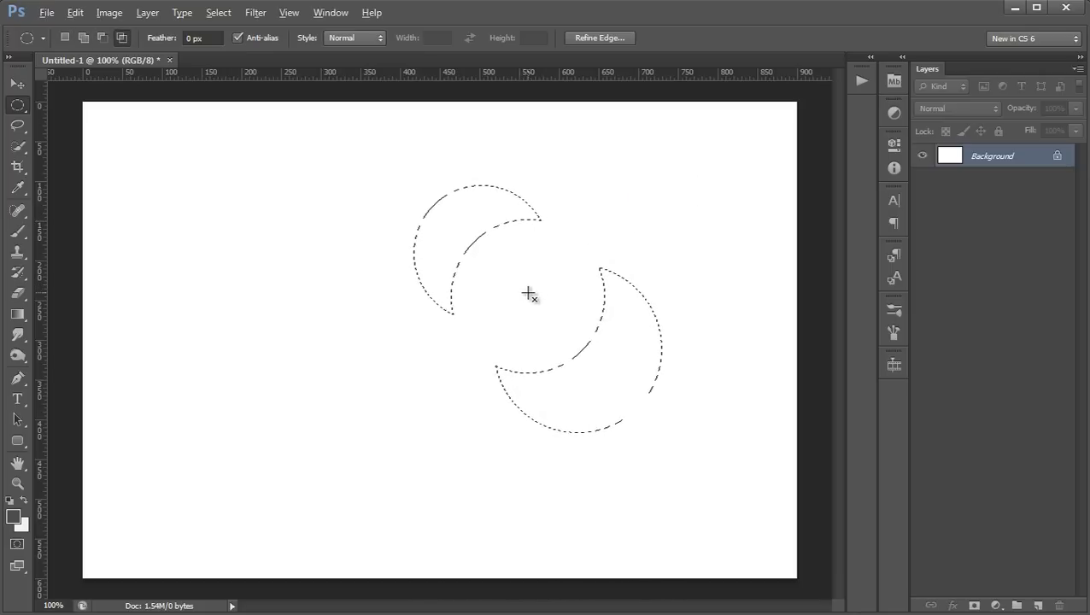
{"action": "left_click_drag", "start_coordinate": [529, 294], "coordinate": [674, 188]}
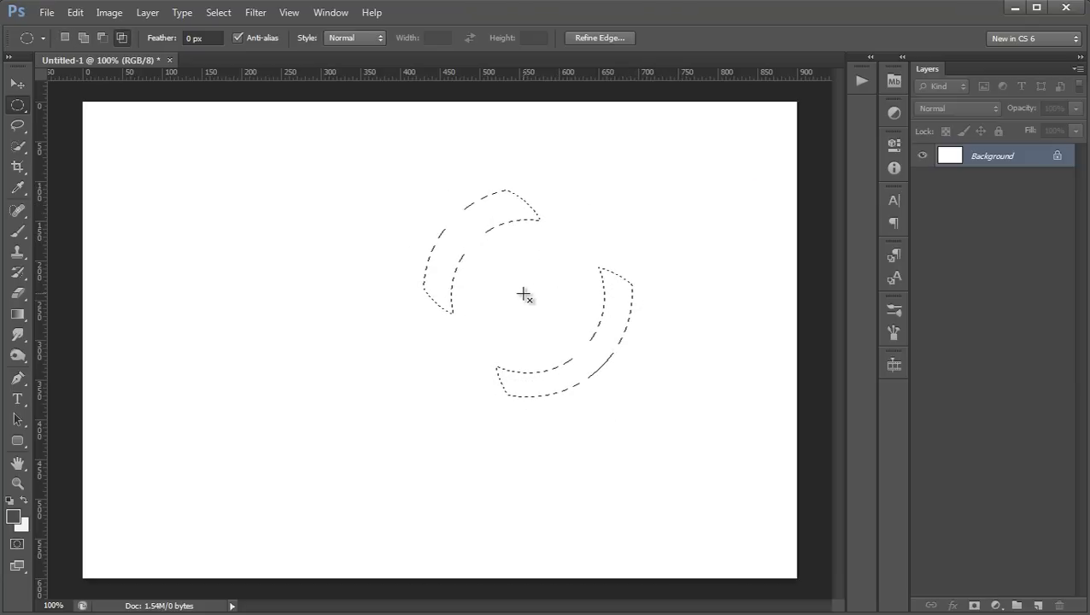
Try intersecting the two selected arcs with another circle drawn toward the upper left, and undo the intersection.
{"action": "left_click_drag", "start_coordinate": [521, 294], "coordinate": [413, 186]}
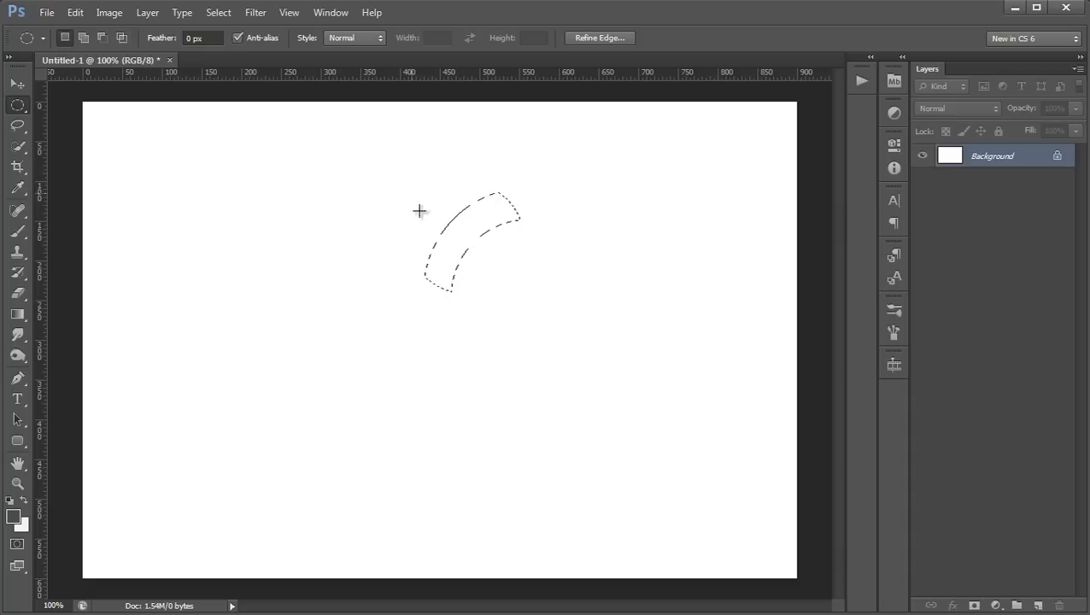
{"action": "key", "text": "ctrl+z"}
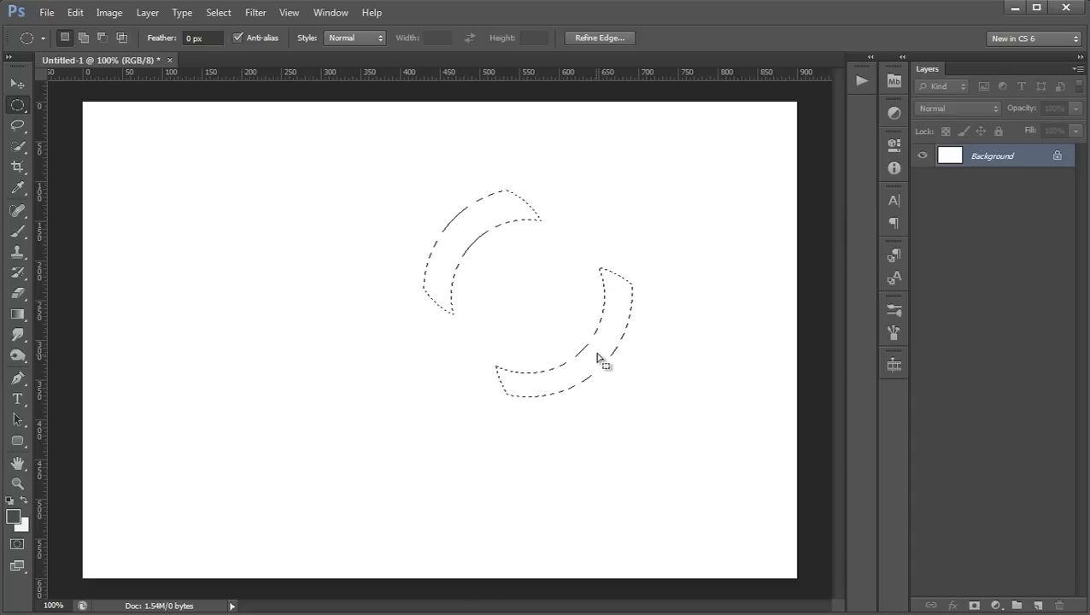
Shift the two-arc selection left toward the canvas centre, fill it with the dark grey foreground colour on a new layer, and deselect.
{"action": "left_click_drag", "start_coordinate": [601, 364], "coordinate": [513, 353]}
{"action": "left_click", "coordinate": [1037, 606]}
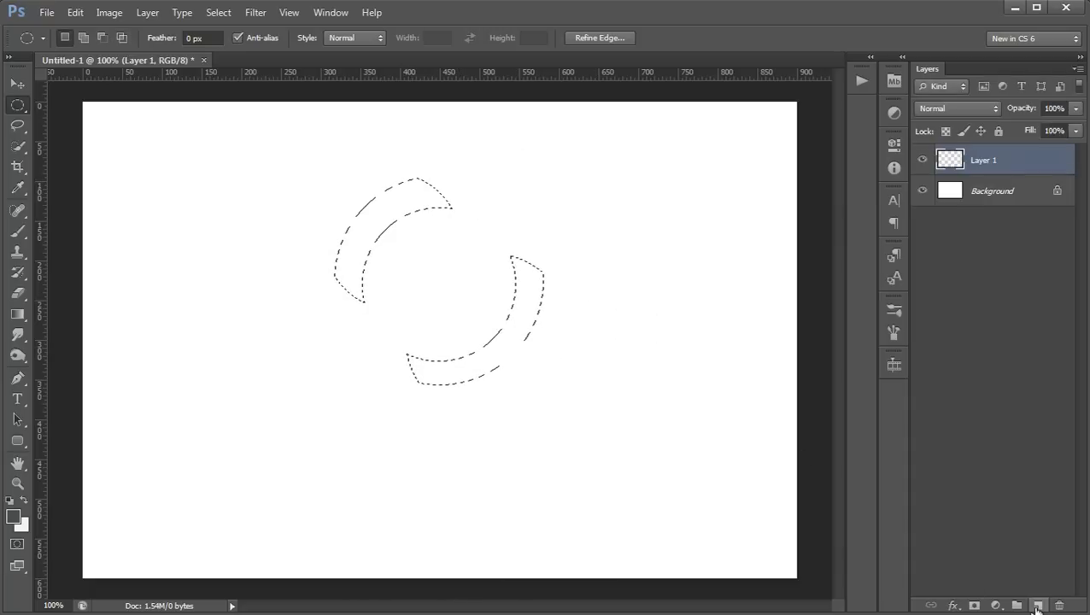
{"action": "key", "text": "alt+BackSpace"}
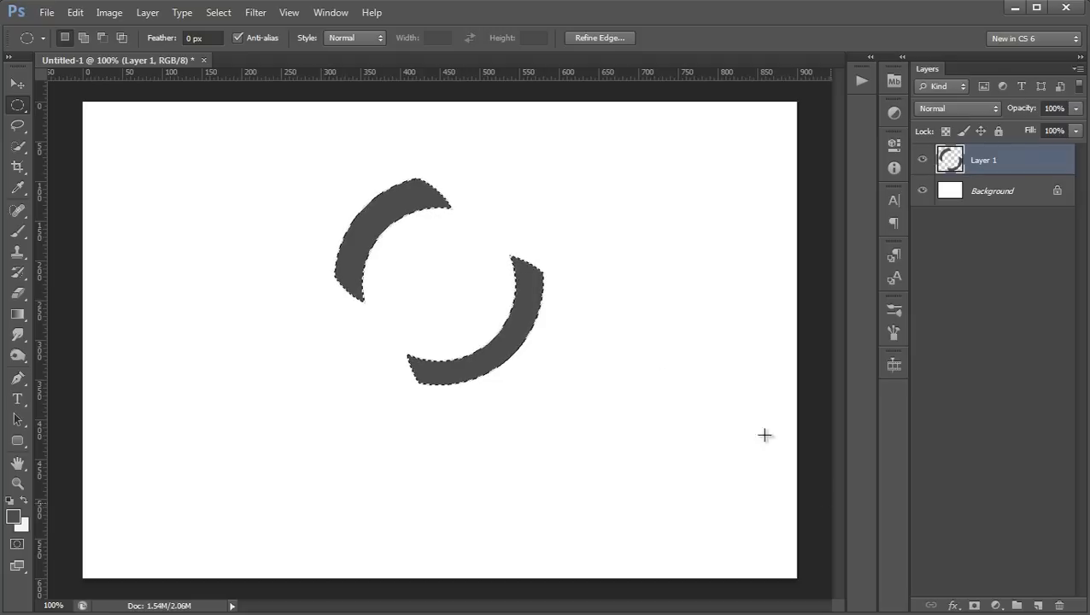
{"action": "key", "text": "ctrl+d"}
Reposition the grey arcs with the Move tool, placing them slightly lower near the canvas centre.
{"action": "left_click", "coordinate": [16, 85]}
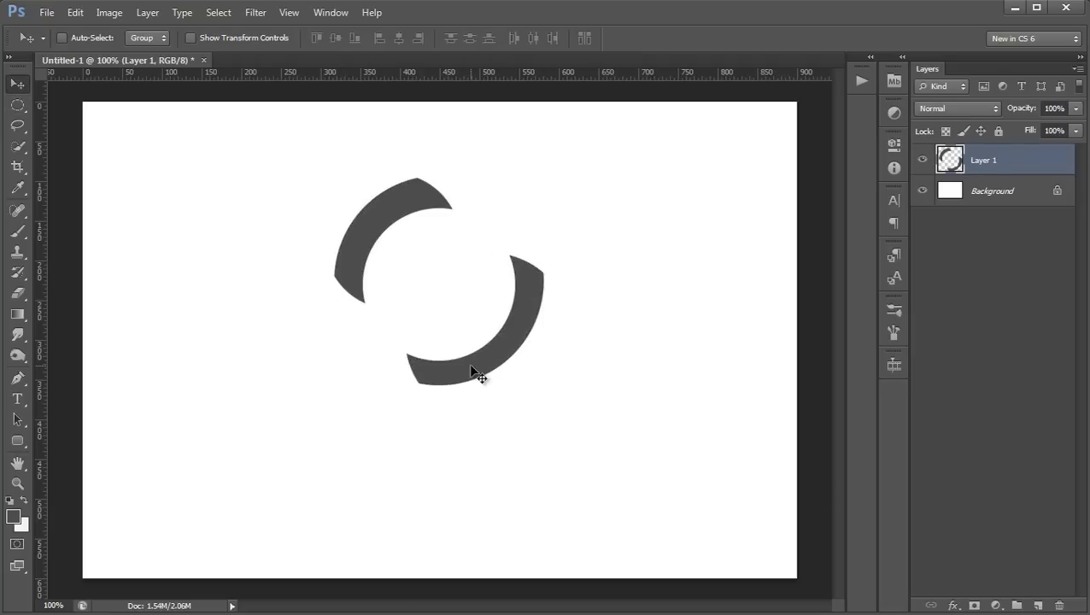
{"action": "left_click_drag", "start_coordinate": [471, 372], "coordinate": [531, 290]}
{"action": "left_click_drag", "start_coordinate": [457, 328], "coordinate": [636, 401]}
Distort the grey arcs with Free Transform into a narrower shape that tapers toward the top, and apply the transformation.
{"action": "left_click", "coordinate": [75, 12]}
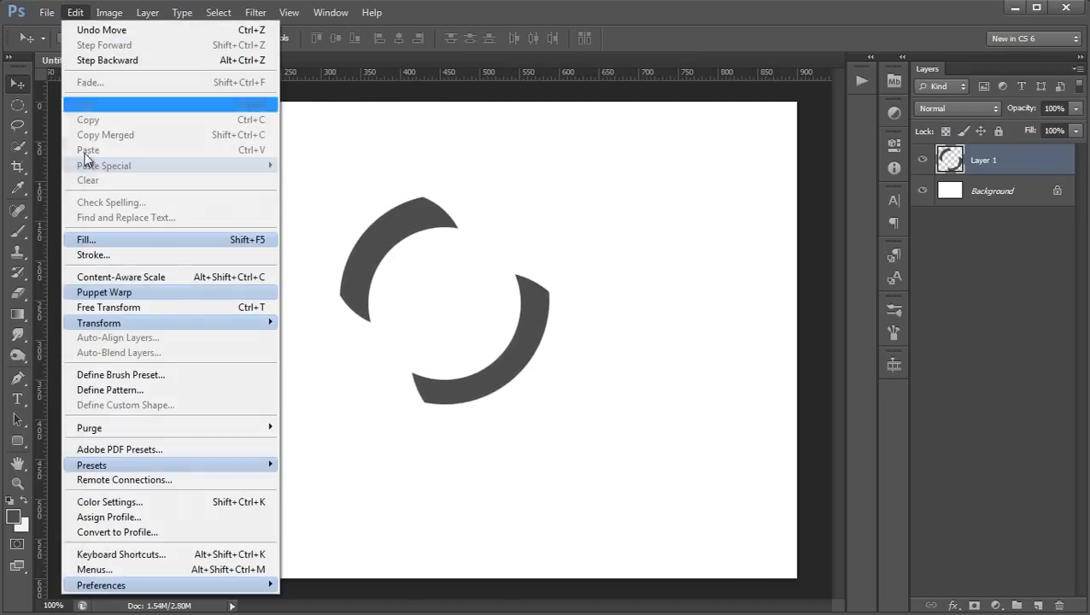
{"action": "left_click", "coordinate": [142, 308]}
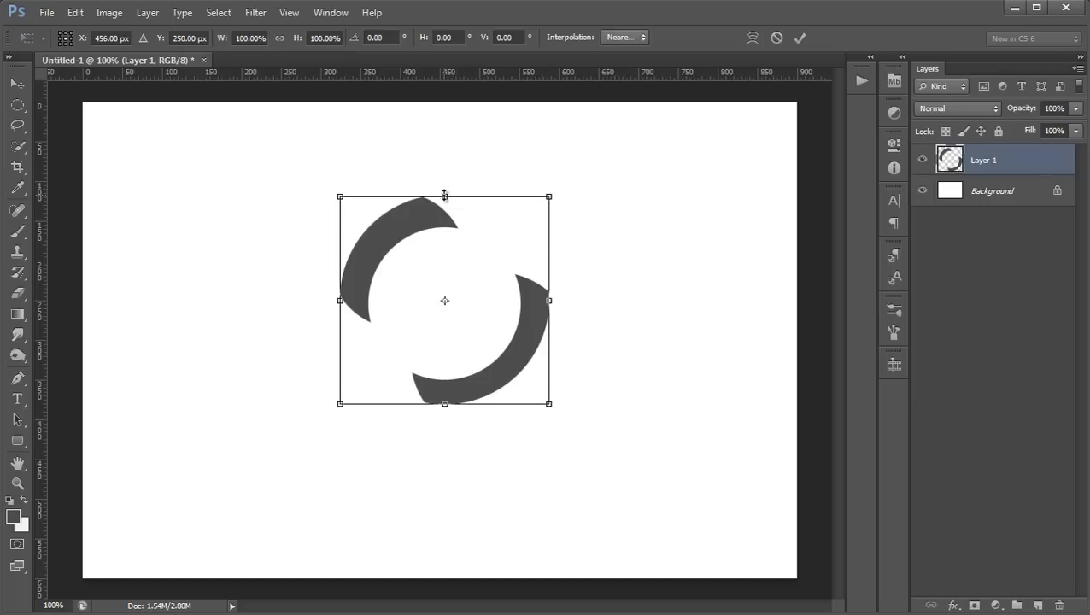
{"action": "mouse_move", "coordinate": [444, 195]}
{"action": "left_mouse_down"}
{"action": "mouse_move", "coordinate": [551, 256]}
{"action": "mouse_move", "coordinate": [382, 167]}
{"action": "mouse_move", "coordinate": [479, 170]}
{"action": "mouse_move", "coordinate": [476, 197]}
{"action": "mouse_move", "coordinate": [445, 163]}
{"action": "mouse_move", "coordinate": [464, 207]}
{"action": "mouse_move", "coordinate": [415, 173]}
{"action": "mouse_move", "coordinate": [469, 299]}
{"action": "mouse_move", "coordinate": [431, 175]}
{"action": "mouse_move", "coordinate": [521, 292]}
{"action": "mouse_move", "coordinate": [351, 205]}
{"action": "mouse_move", "coordinate": [491, 286]}
{"action": "mouse_move", "coordinate": [423, 201]}
{"action": "mouse_move", "coordinate": [443, 215]}
{"action": "left_mouse_up"}
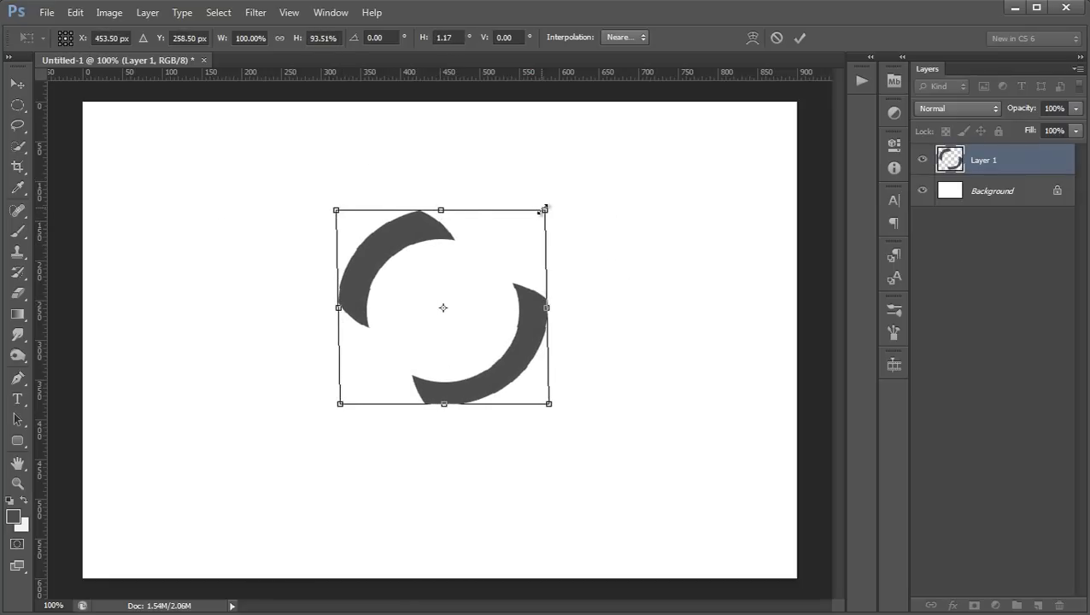
{"action": "left_click_drag", "start_coordinate": [563, 209], "coordinate": [421, 161]}
{"action": "key", "text": "Return"}
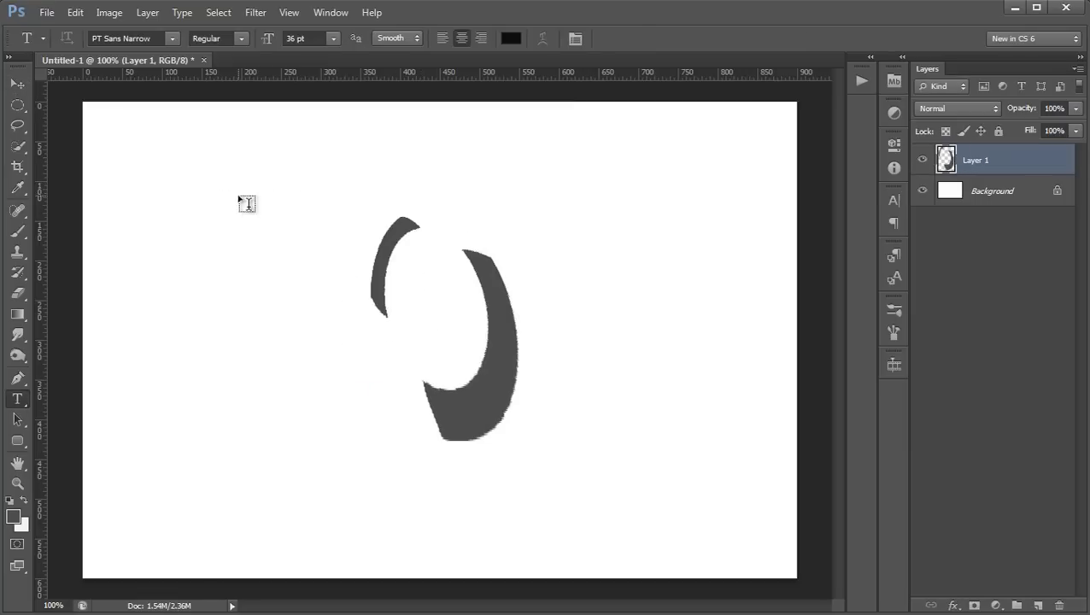
Create a square paragraph text box 100 pt wide beside the arcs, enlarge it, and enter "sddfsdfsdfsdf".
{"action": "left_click", "coordinate": [283, 248], "text": "alt"}
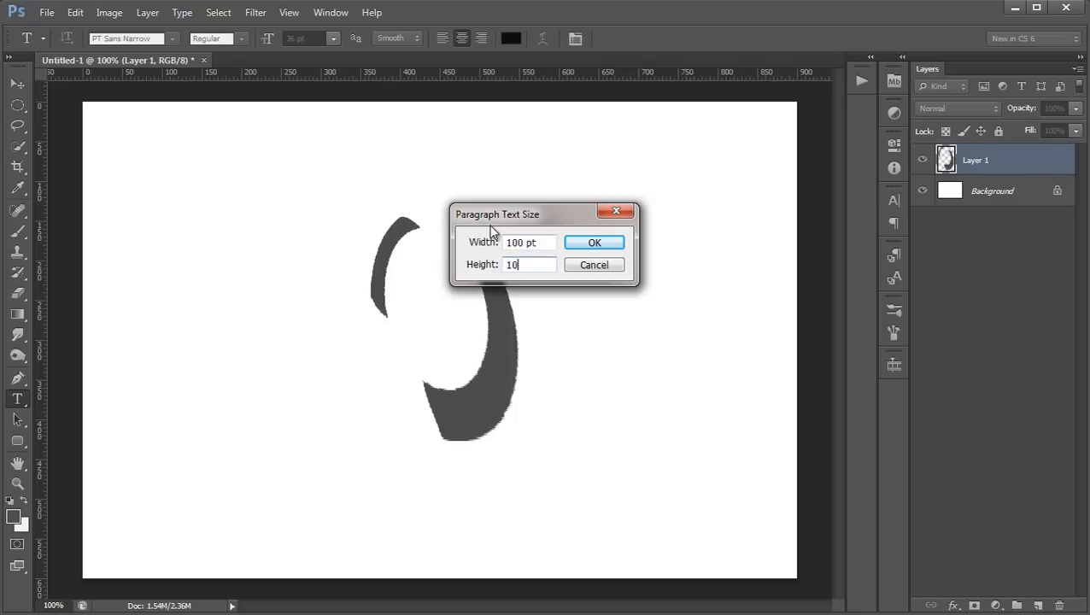
{"action": "key", "text": "Return"}
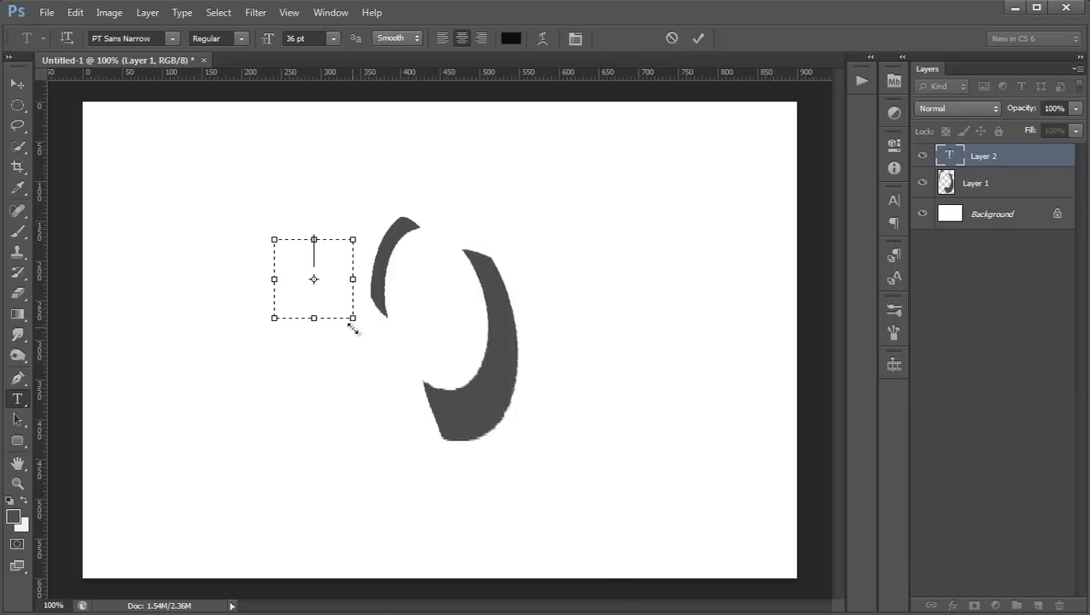
{"action": "type", "text": "sddfsdfsdfsdf"}
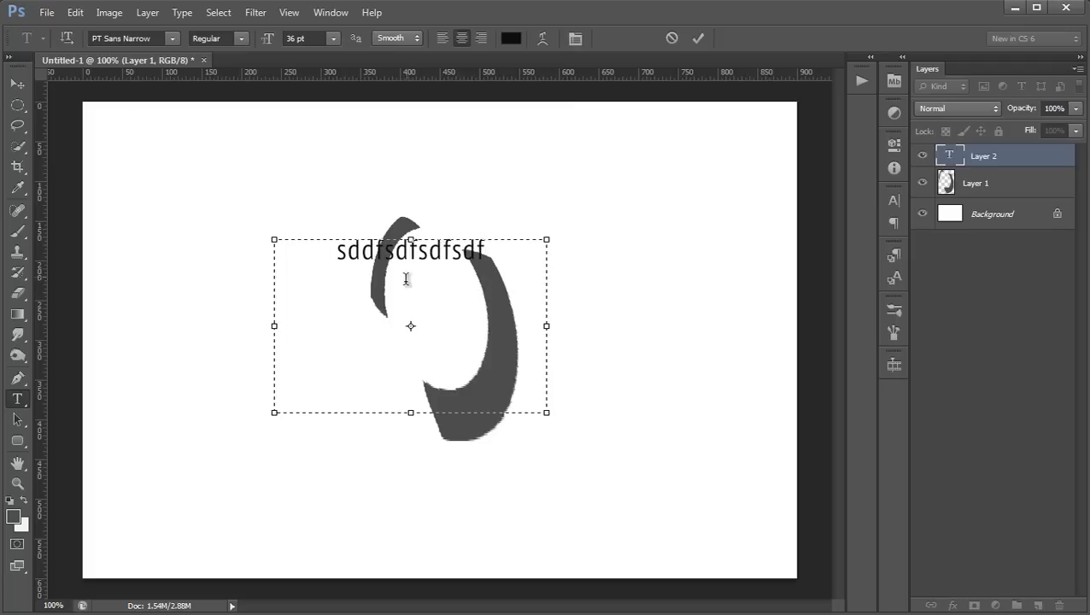
Move and rotate the text box over the arcs, widen it to the right, and rotate it back to a slight tilt.
{"action": "left_click_drag", "start_coordinate": [395, 304], "coordinate": [413, 326]}
{"action": "left_click_drag", "start_coordinate": [410, 328], "coordinate": [218, 341]}
{"action": "left_click_drag", "start_coordinate": [559, 436], "coordinate": [534, 295]}
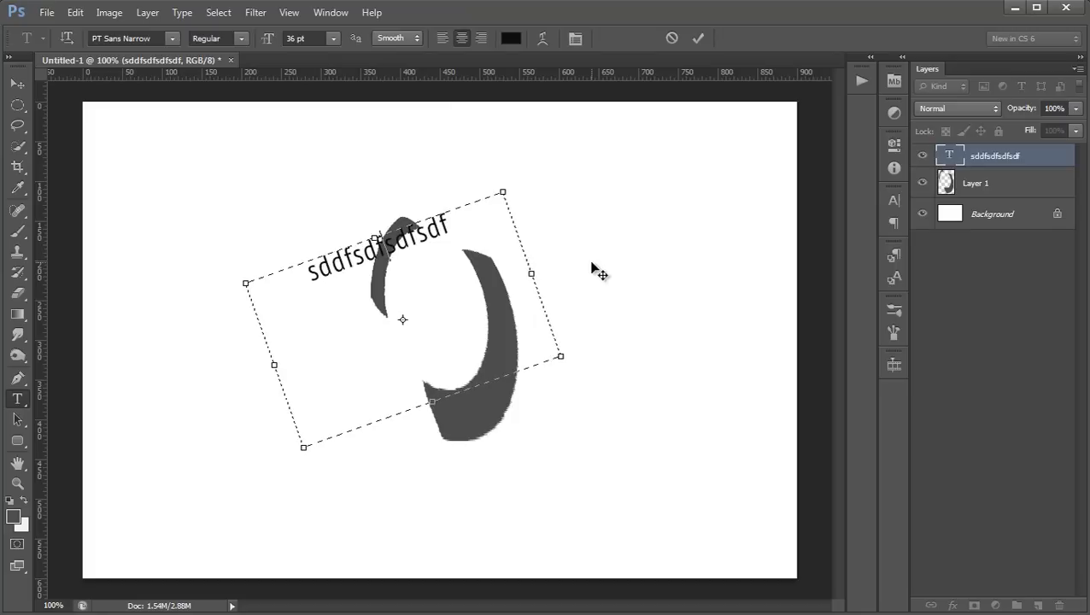
{"action": "left_click_drag", "start_coordinate": [532, 274], "coordinate": [656, 226]}
{"action": "left_click_drag", "start_coordinate": [691, 327], "coordinate": [670, 359]}
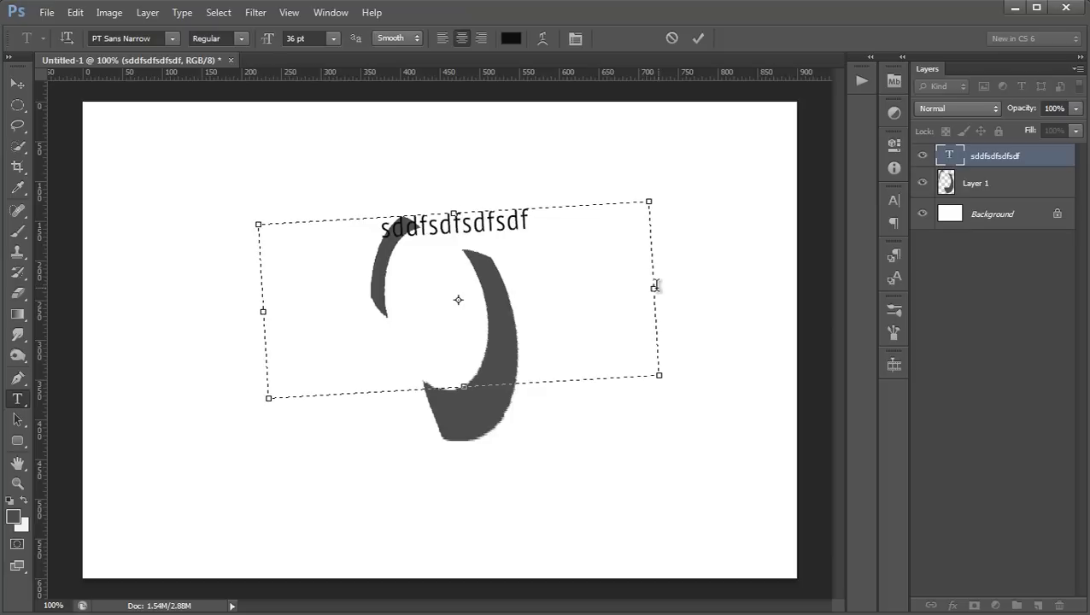
Select all the text, adjust the text box's width, and place the text above the arcs.
{"action": "key", "text": "ctrl+a"}
{"action": "left_click_drag", "start_coordinate": [654, 288], "coordinate": [611, 292]}
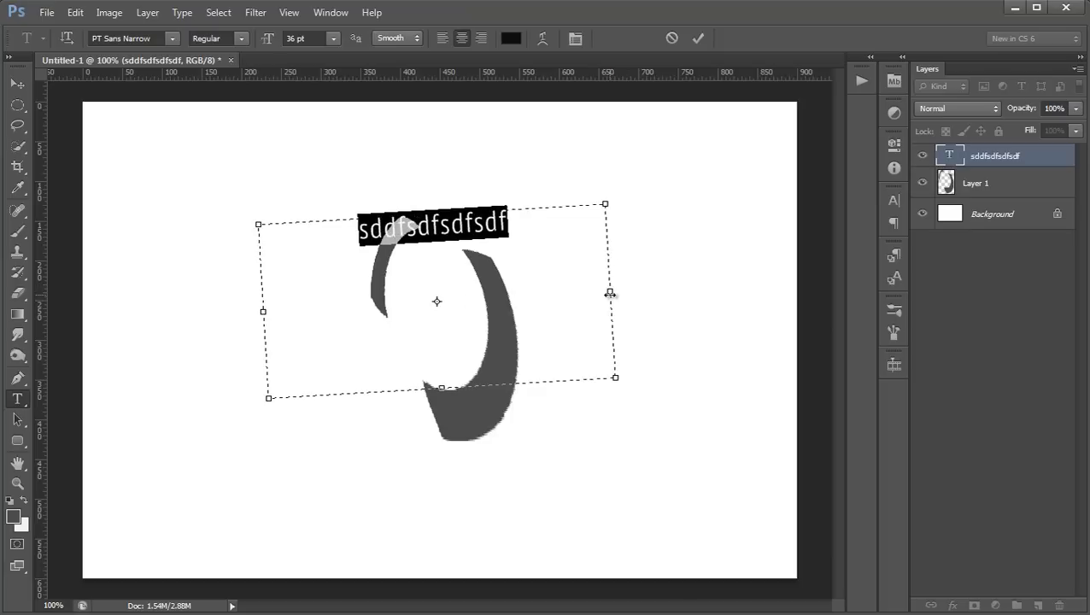
{"action": "left_click_drag", "start_coordinate": [610, 293], "coordinate": [743, 271]}
Start a black Pen tool shape right of the text with a curved segment, then add a third anchor point and undo it.
{"action": "left_click", "coordinate": [18, 381]}
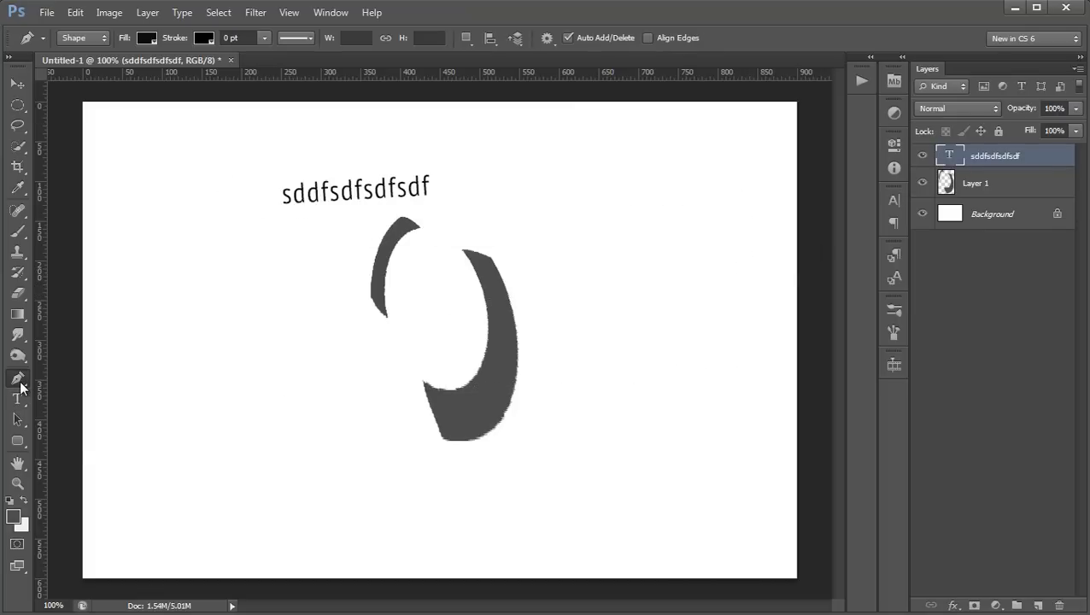
{"action": "right_click", "coordinate": [19, 382]}
{"action": "left_click", "coordinate": [98, 376]}
{"action": "left_click", "coordinate": [604, 163]}
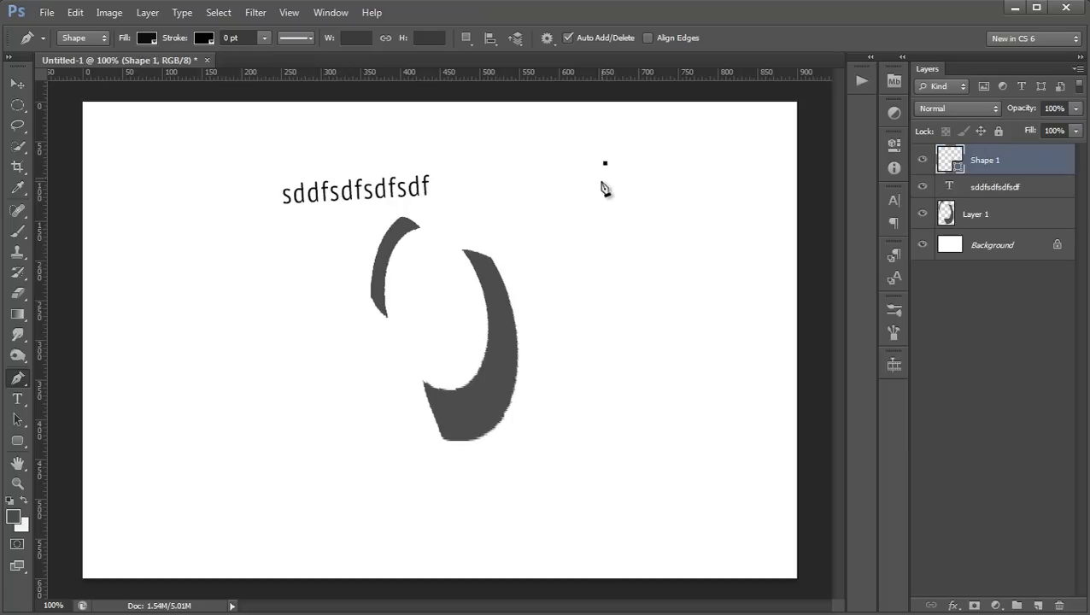
{"action": "left_click", "coordinate": [580, 271]}
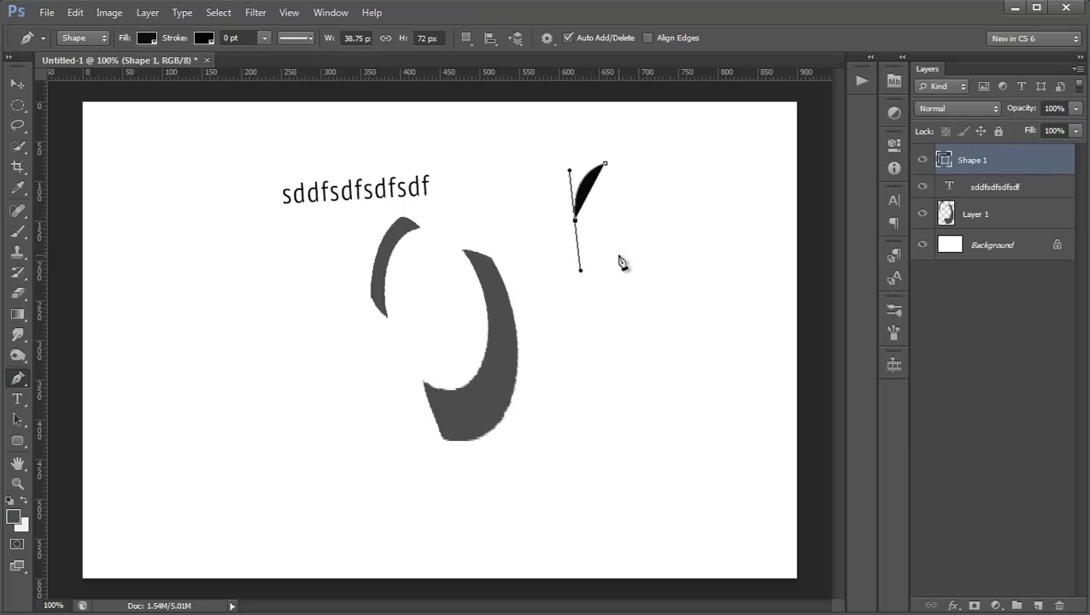
{"action": "left_click", "coordinate": [620, 257]}
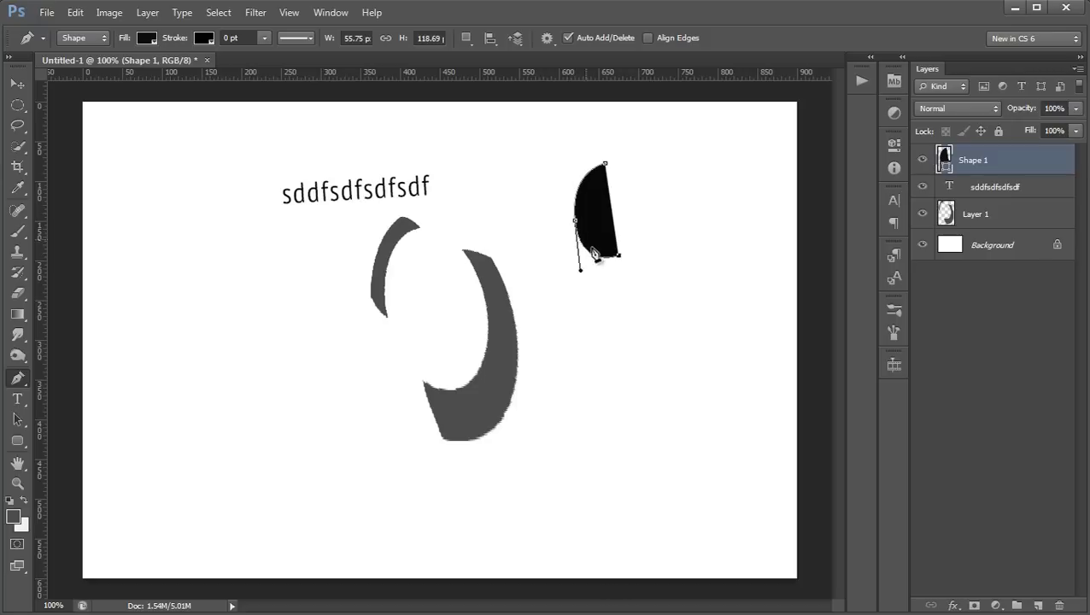
{"action": "key", "text": "ctrl+z"}
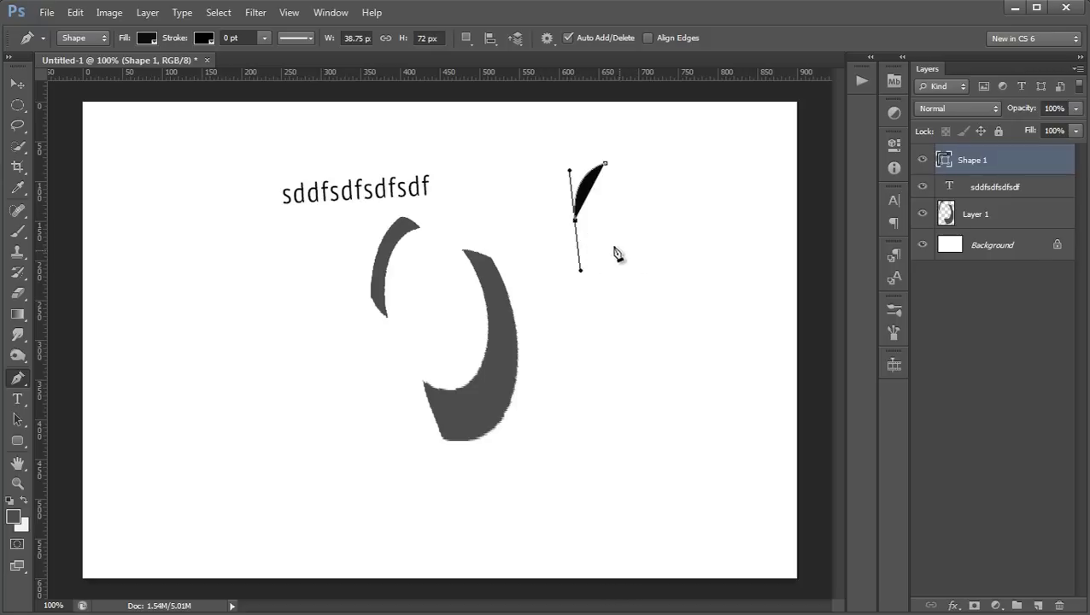
Remove the curved anchor's outgoing handle, extend the shape with a straight segment, and delete the shape layer.
{"action": "left_click", "coordinate": [576, 224]}
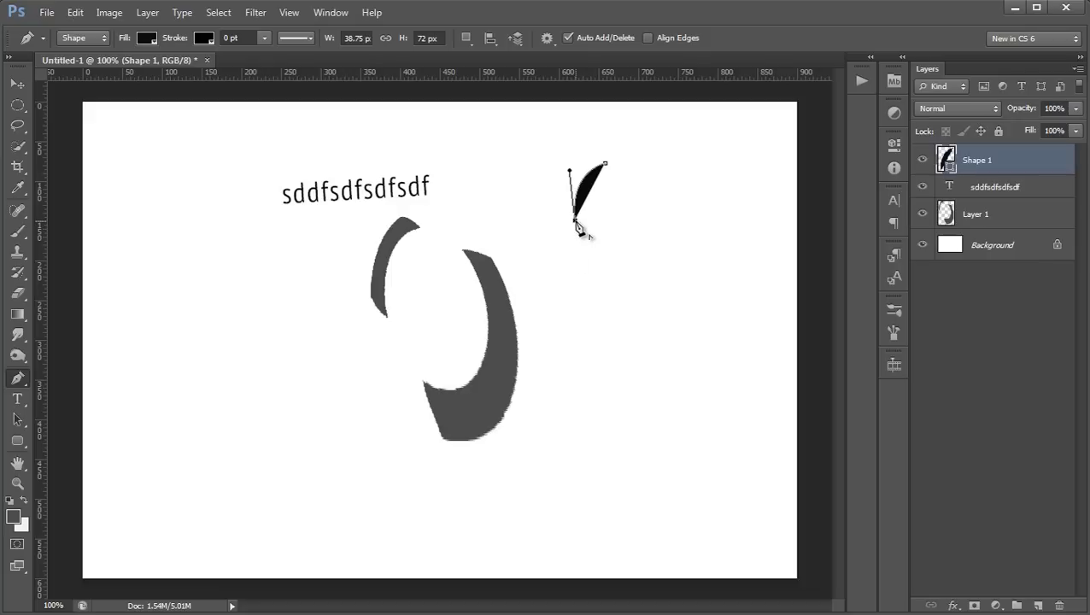
{"action": "left_click", "coordinate": [617, 263]}
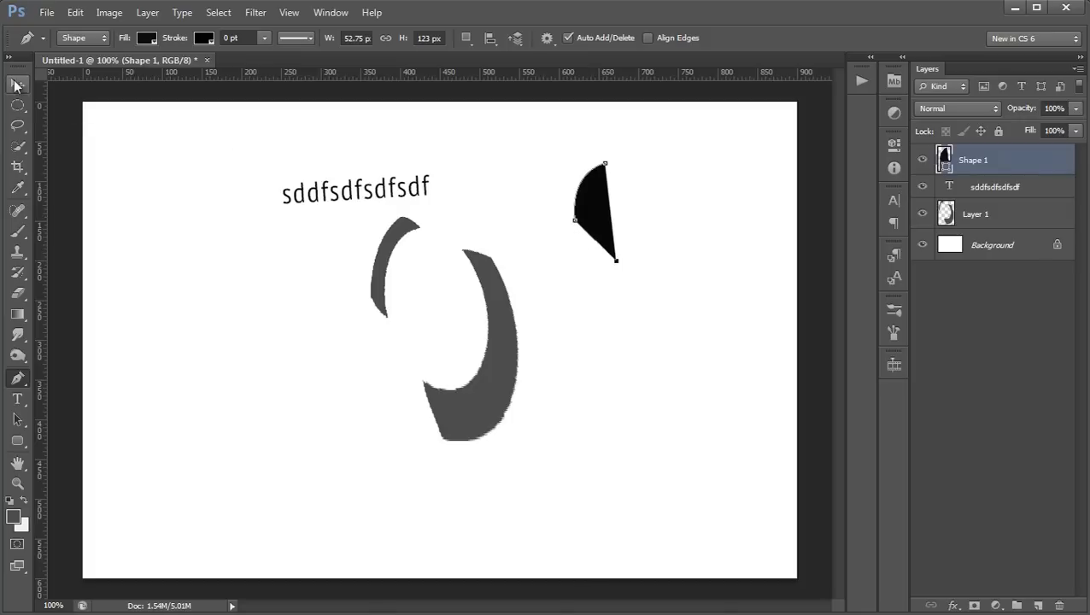
{"action": "left_click", "coordinate": [1060, 606]}
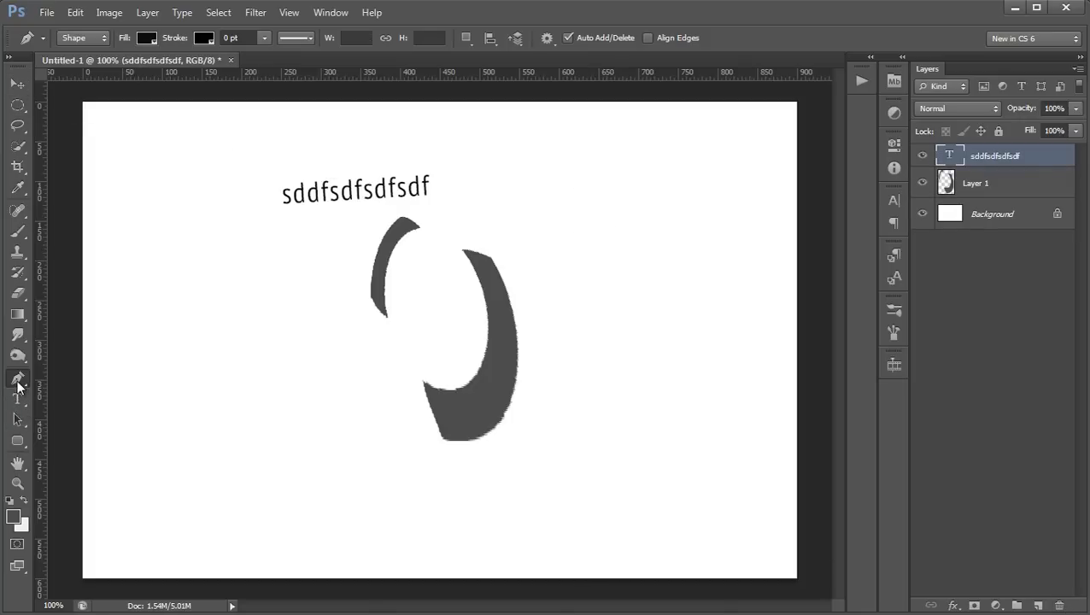
Draw a black saw-toothed Pen tool shape about 124 by 331 px right of the arcs, removing the curved anchors' outgoing handles for sharp corners.
{"action": "left_click", "coordinate": [648, 163]}
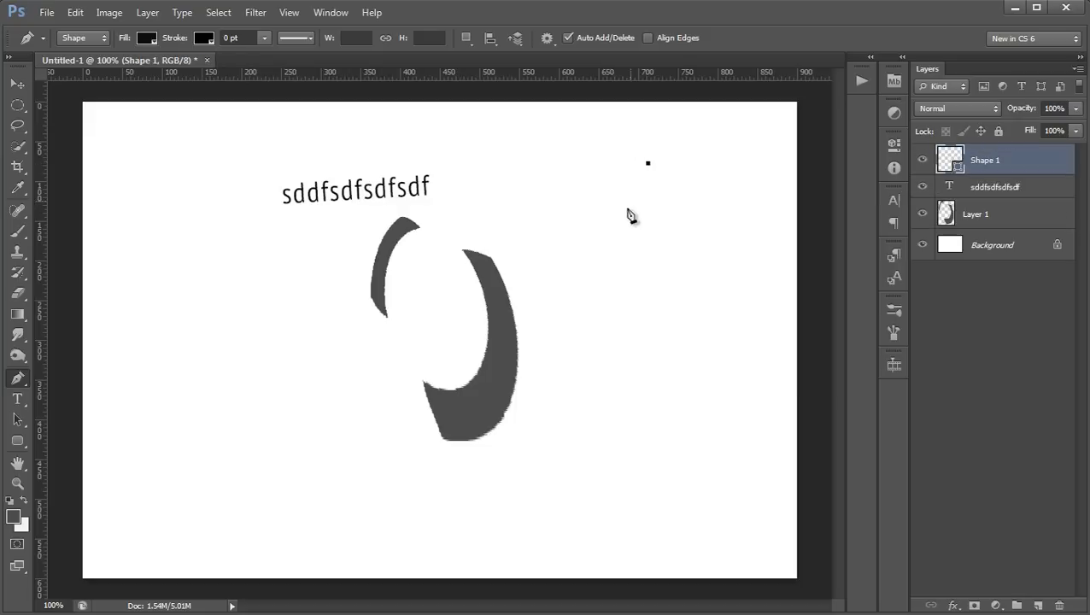
{"action": "left_click_drag", "start_coordinate": [619, 217], "coordinate": [588, 233]}
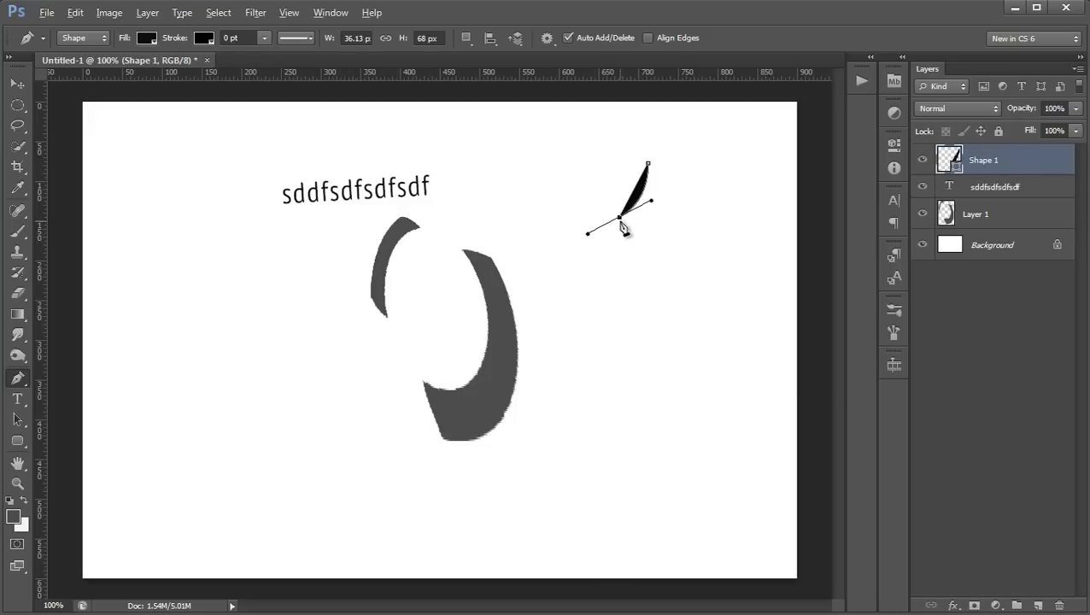
{"action": "left_click", "coordinate": [621, 219], "text": "alt"}
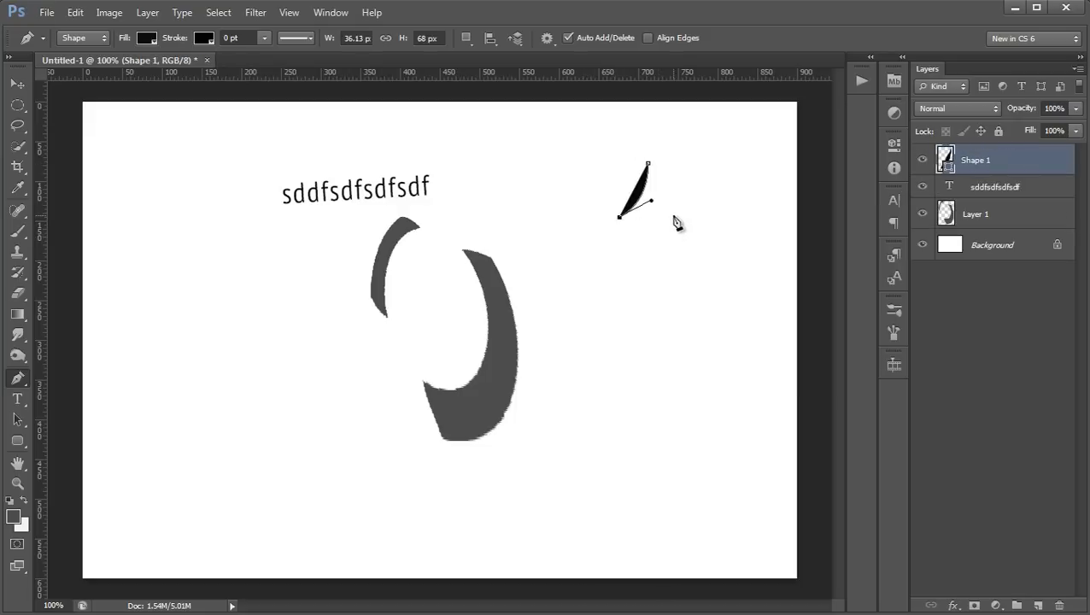
{"action": "left_click", "coordinate": [671, 215]}
{"action": "left_click_drag", "start_coordinate": [624, 298], "coordinate": [582, 328]}
{"action": "left_click", "coordinate": [625, 301], "text": "alt"}
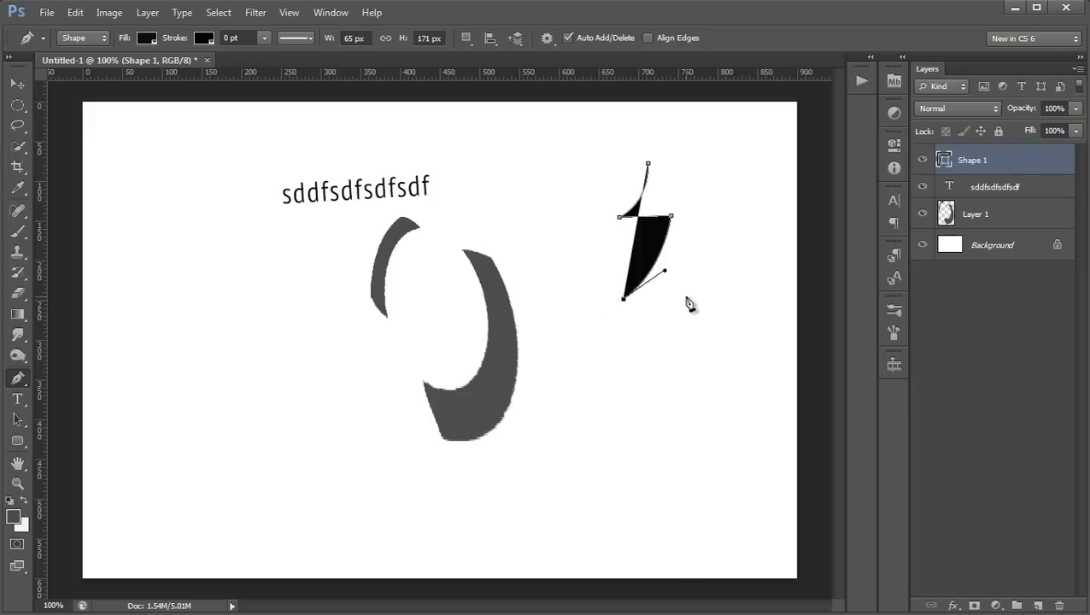
{"action": "left_click", "coordinate": [686, 297]}
{"action": "left_click_drag", "start_coordinate": [641, 354], "coordinate": [595, 398]}
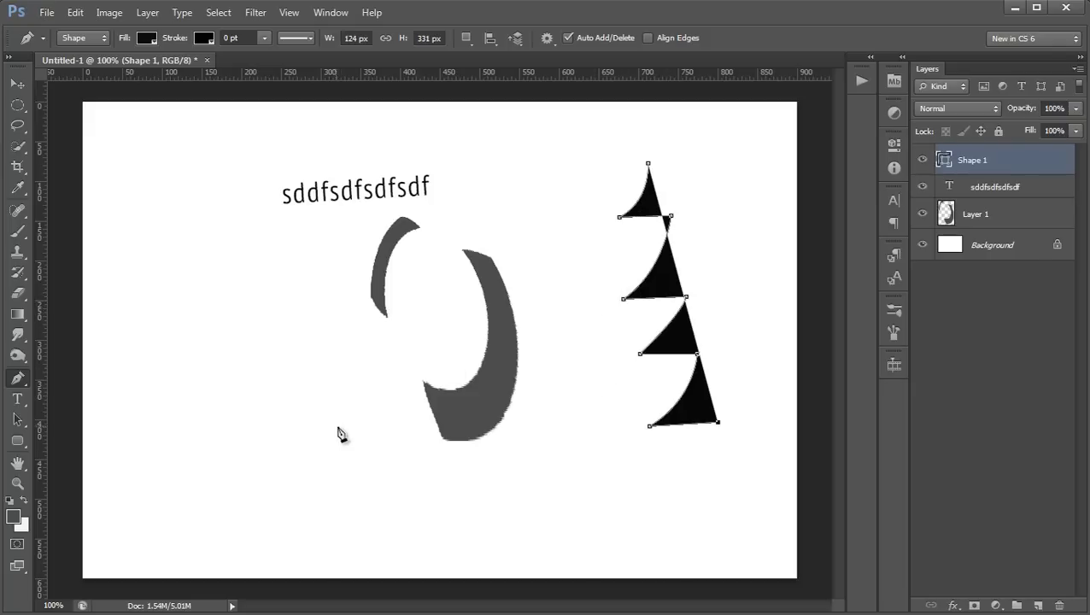
{"action": "key", "text": "Escape"}
Draw a second saw-toothed Pen tool shape, about 150 by 381 px, beside the first one while keeping the curved anchors' outgoing handles.
{"action": "left_click", "coordinate": [589, 176]}
{"action": "left_click_drag", "start_coordinate": [558, 243], "coordinate": [525, 260]}
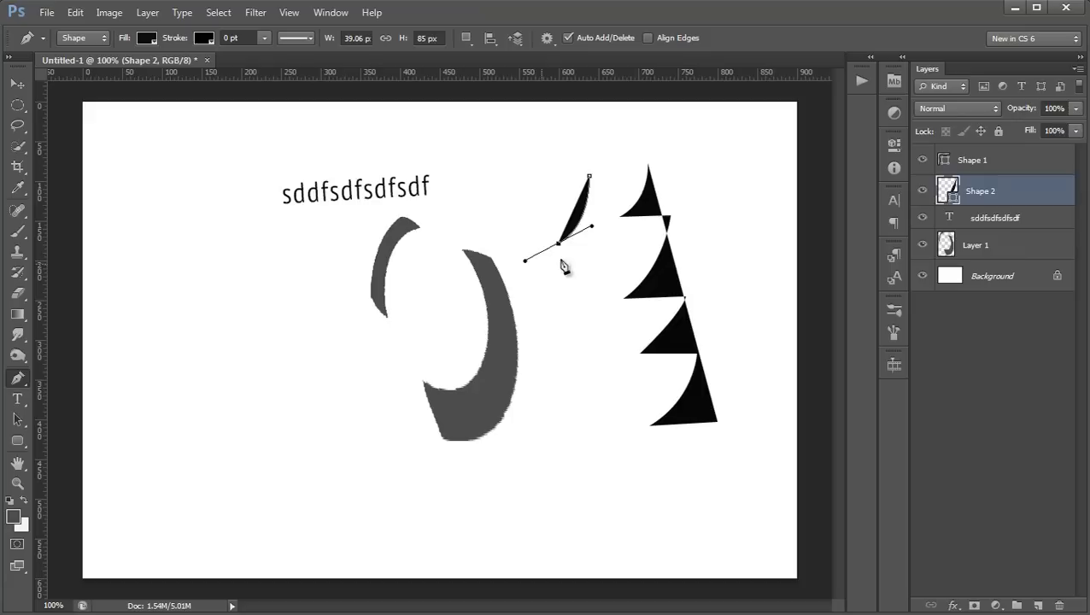
{"action": "left_click", "coordinate": [609, 245]}
{"action": "left_click_drag", "start_coordinate": [558, 314], "coordinate": [528, 330]}
{"action": "left_click", "coordinate": [618, 309]}
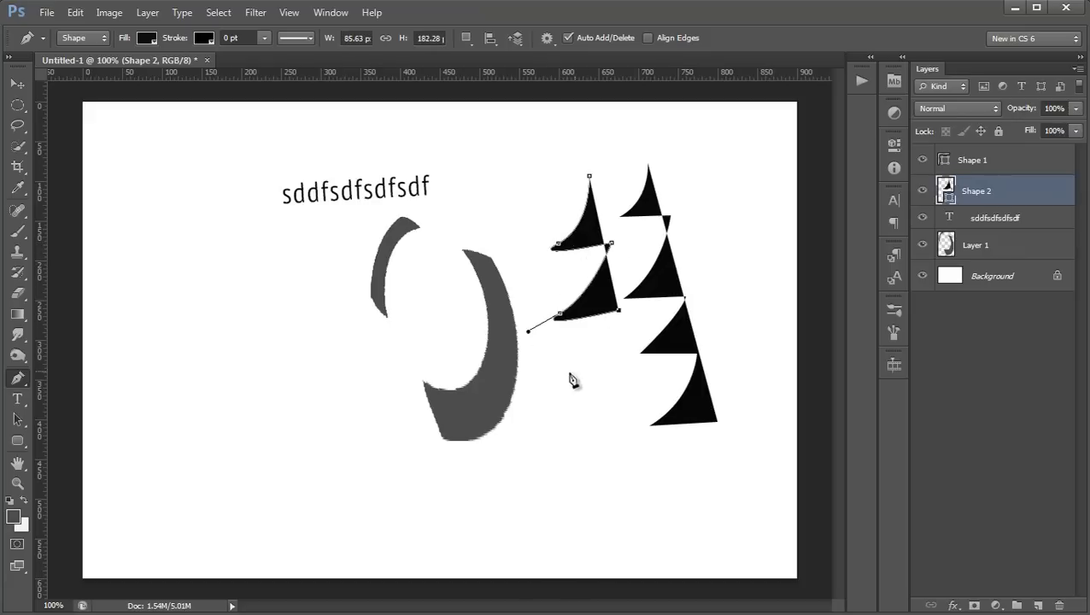
{"action": "left_click_drag", "start_coordinate": [567, 374], "coordinate": [535, 385]}
{"action": "left_click", "coordinate": [629, 365]}
{"action": "left_click_drag", "start_coordinate": [586, 422], "coordinate": [556, 438]}
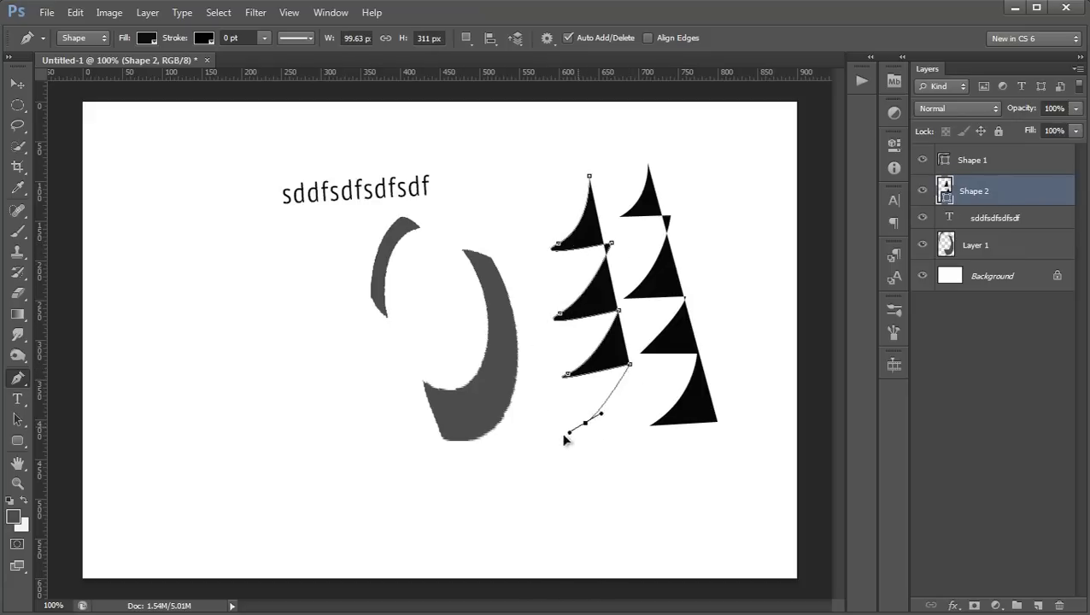
{"action": "left_click", "coordinate": [647, 425]}
{"action": "left_click_drag", "start_coordinate": [610, 467], "coordinate": [646, 448]}
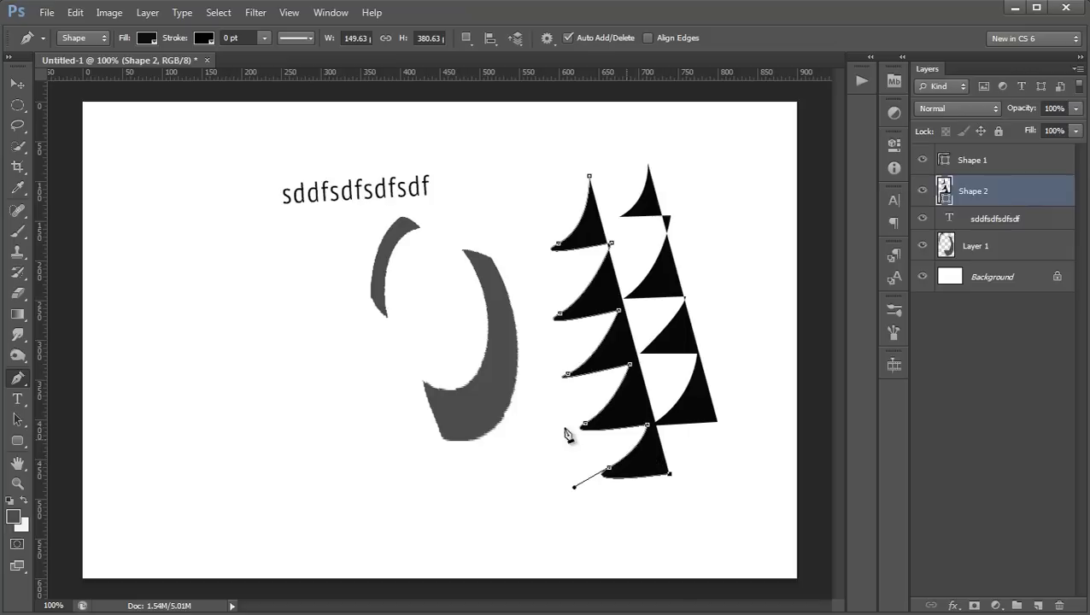
Examine the tooth tips of both saw-toothed shapes at 300% magnification.
{"action": "key", "text": "z"}
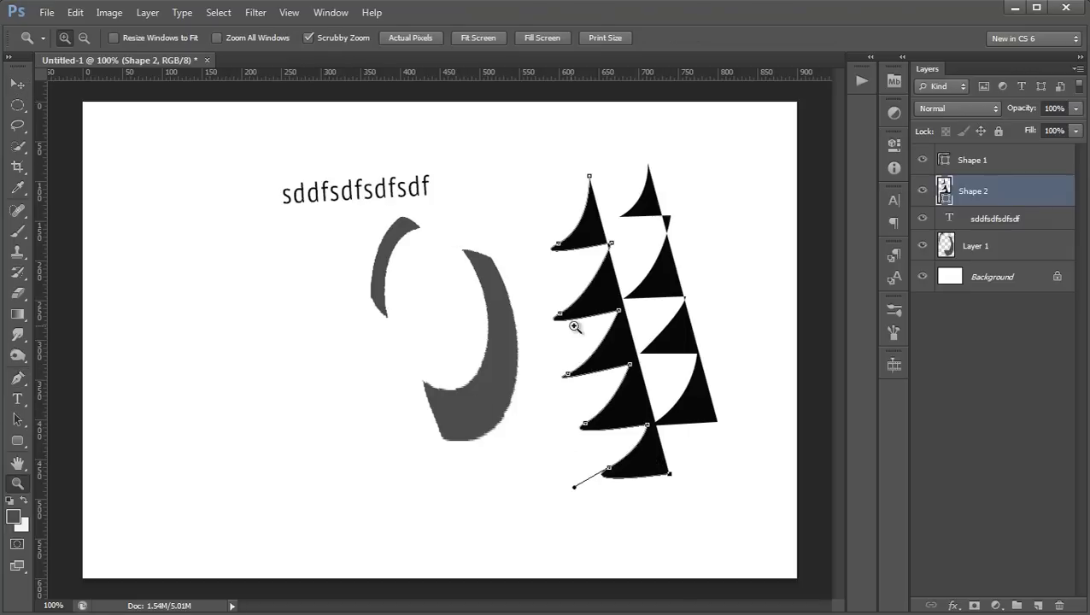
{"action": "left_click", "coordinate": [645, 332]}
{"action": "left_click", "coordinate": [645, 333]}
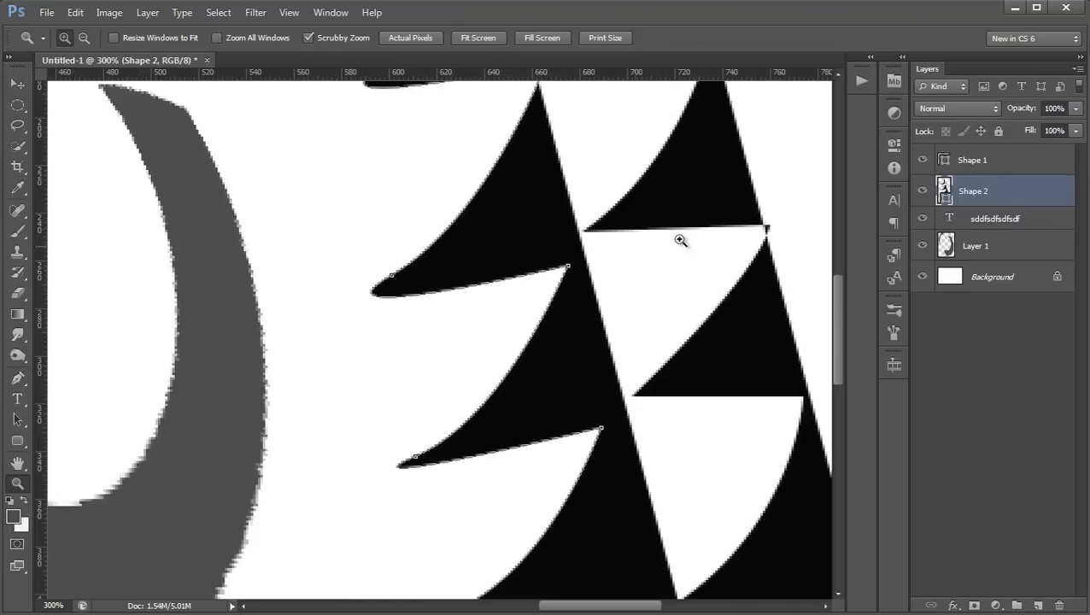
{"action": "left_click", "coordinate": [511, 292], "text": "alt"}
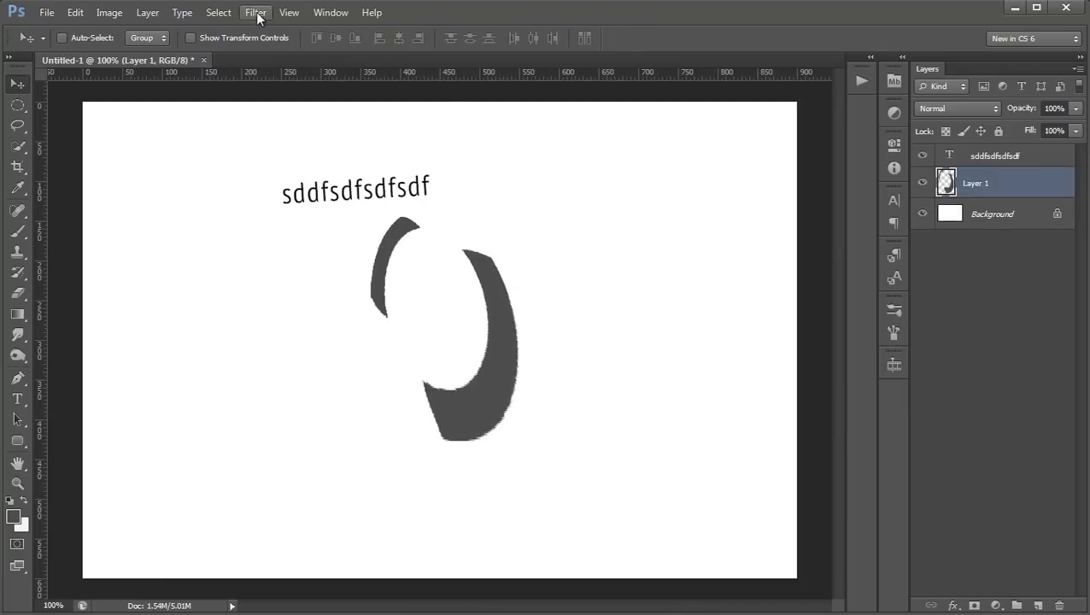
Open the Filter Gallery for Layer 1 and choose the Spatter filter from the Brush Strokes category.
{"action": "left_click", "coordinate": [255, 13]}
{"action": "left_click", "coordinate": [304, 77]}
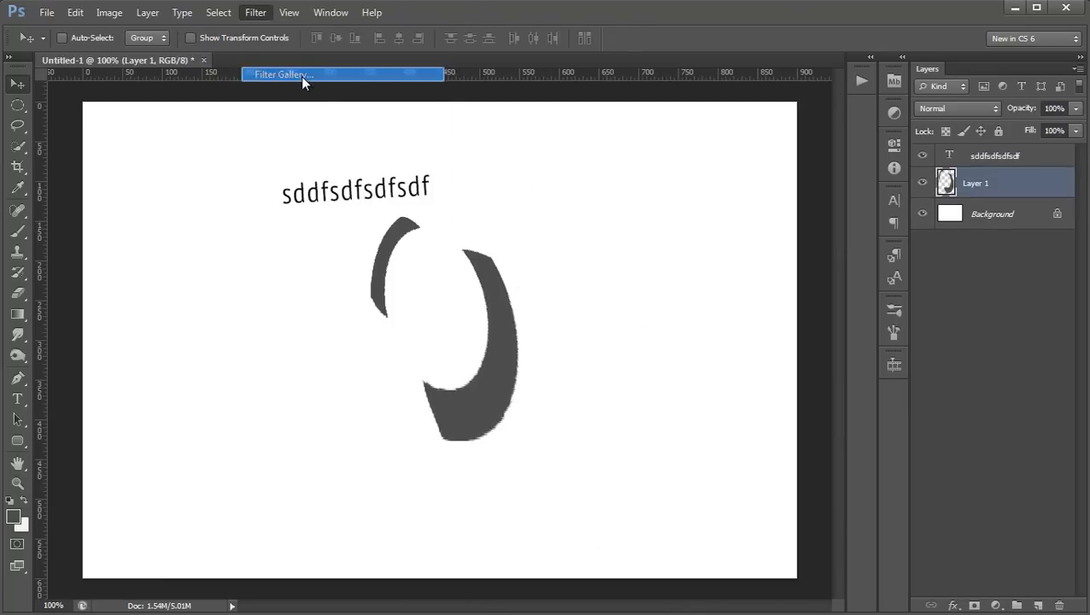
{"action": "left_click", "coordinate": [683, 145]}
{"action": "left_click", "coordinate": [683, 195]}
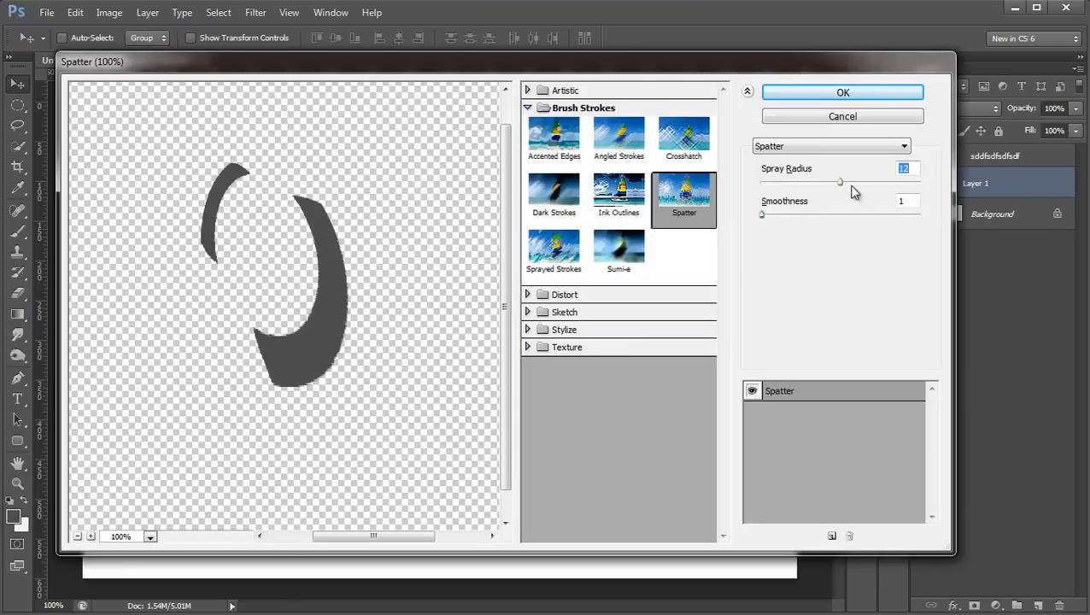
Try Spatter with a Spray Radius of 15 and a Smoothness of 12, and reset the filter settings.
{"action": "left_click", "coordinate": [854, 214]}
{"action": "left_click", "coordinate": [885, 215]}
{"action": "left_click", "coordinate": [854, 182]}
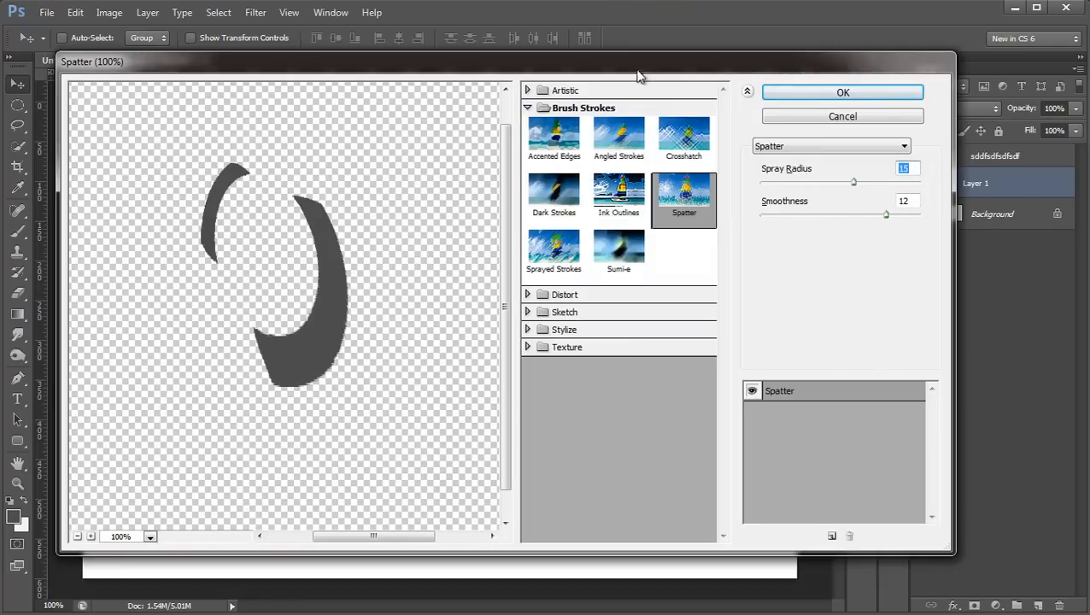
{"action": "left_click_drag", "start_coordinate": [639, 67], "coordinate": [639, 63]}
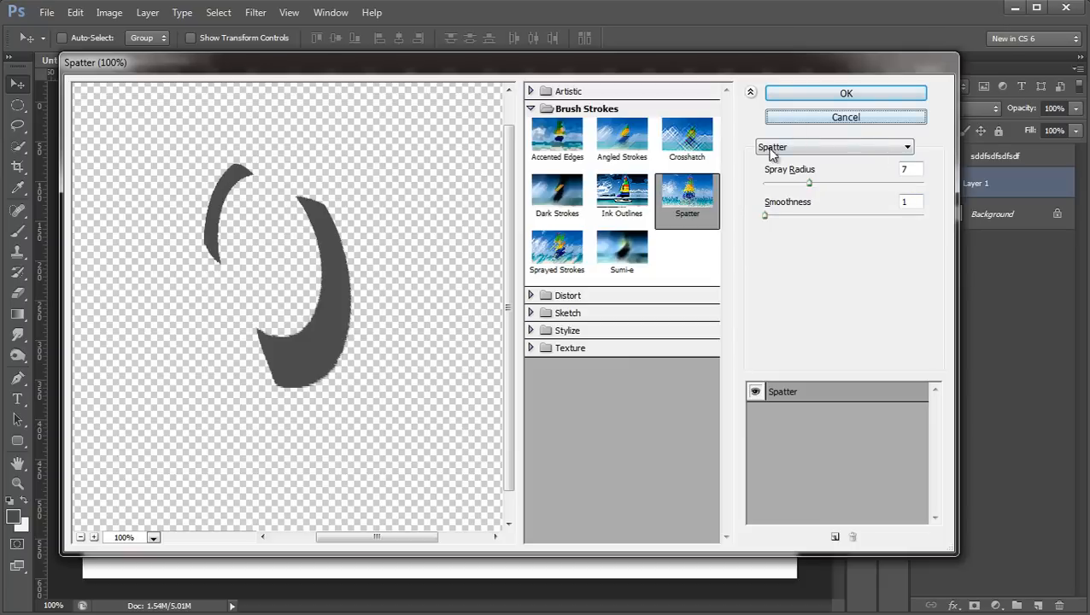
{"action": "left_click", "coordinate": [858, 121], "text": "alt"}
Inspect the Spatter preview of the arcs and apply the filter to Layer 1 with Spray Radius 7 and Smoothness 1.
{"action": "mouse_move", "coordinate": [342, 262]}
{"action": "left_mouse_down"}
{"action": "mouse_move", "coordinate": [401, 365]}
{"action": "mouse_move", "coordinate": [309, 182]}
{"action": "mouse_move", "coordinate": [327, 265]}
{"action": "mouse_move", "coordinate": [360, 252]}
{"action": "mouse_move", "coordinate": [322, 249]}
{"action": "mouse_move", "coordinate": [370, 243]}
{"action": "mouse_move", "coordinate": [302, 214]}
{"action": "mouse_move", "coordinate": [291, 304]}
{"action": "mouse_move", "coordinate": [336, 241]}
{"action": "left_mouse_up"}
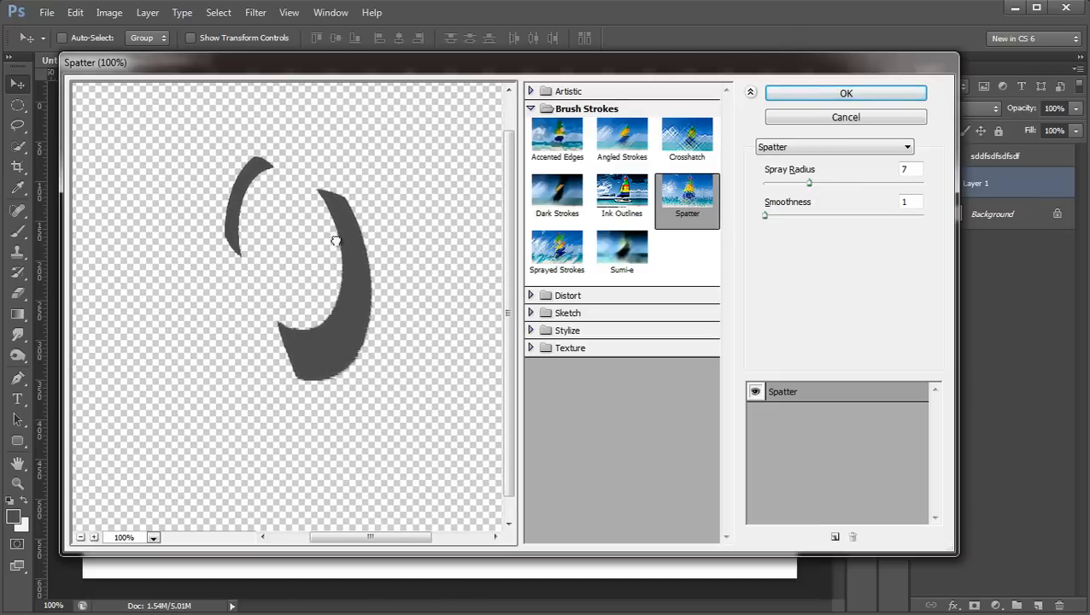
{"action": "left_click", "coordinate": [312, 248], "text": "ctrl"}
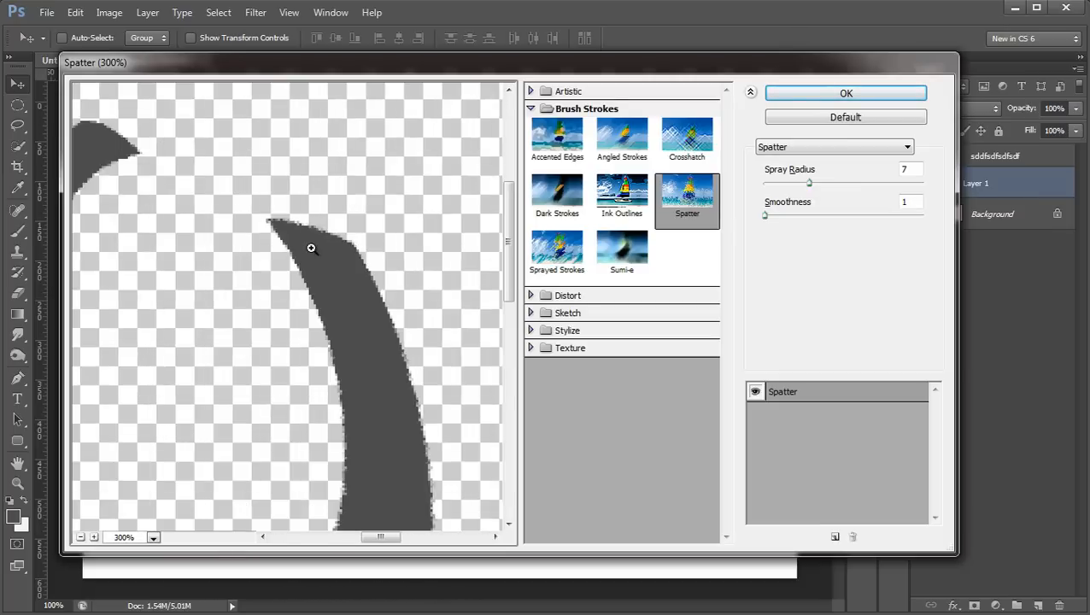
{"action": "left_click", "coordinate": [312, 249], "text": "ctrl"}
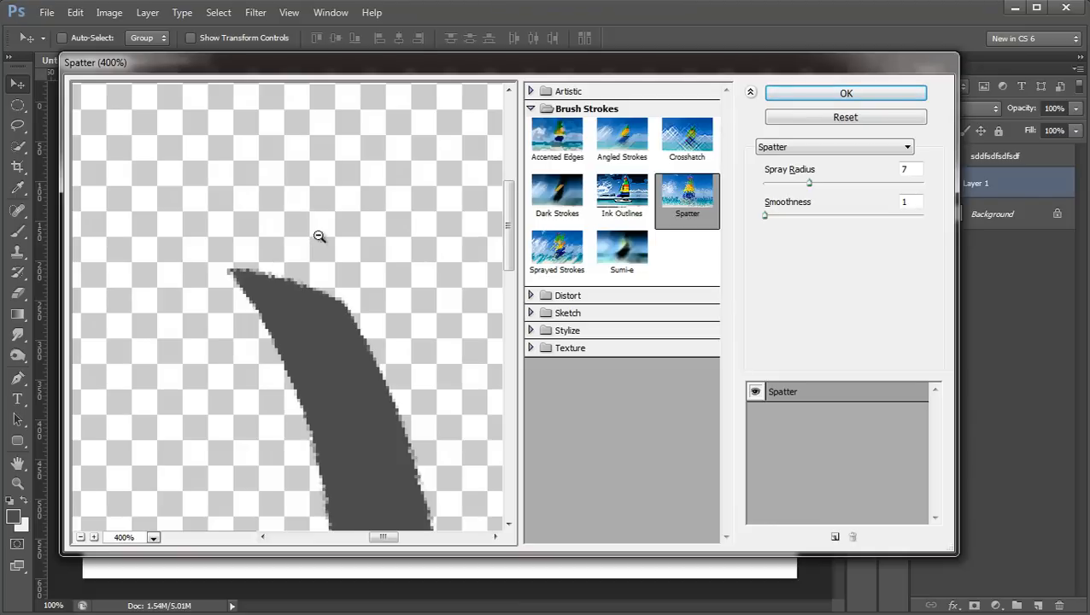
{"action": "left_click", "coordinate": [291, 265], "text": "alt"}
{"action": "left_click", "coordinate": [288, 275], "text": "alt"}
{"action": "left_click", "coordinate": [292, 275], "text": "alt"}
{"action": "left_click", "coordinate": [293, 299], "text": "alt"}
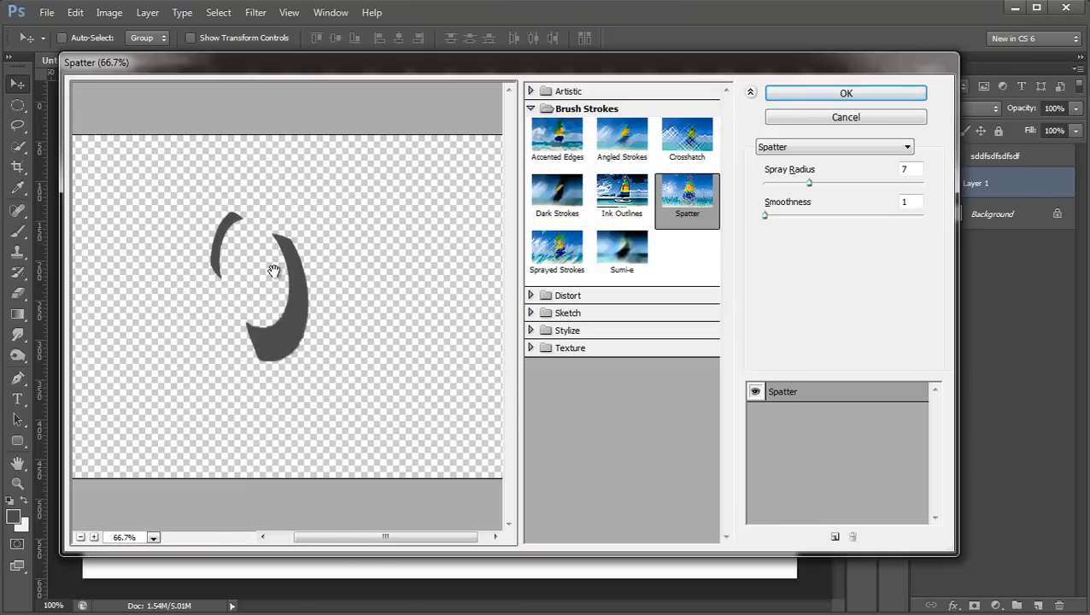
{"action": "key", "text": "Return"}
{"action": "left_click", "coordinate": [922, 184]}
{"action": "left_click", "coordinate": [923, 184]}
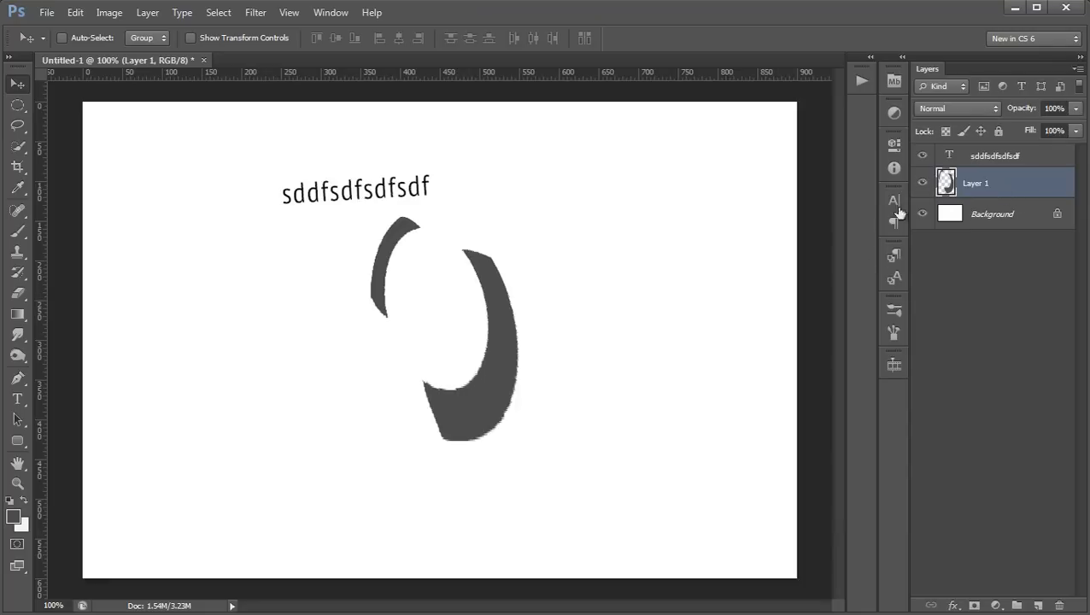
Move the arcs slightly down and left, and shift them up and right using a selection loaded from Layer 1's outline.
{"action": "mouse_move", "coordinate": [538, 326]}
{"action": "left_mouse_down"}
{"action": "mouse_move", "coordinate": [511, 372]}
{"action": "mouse_move", "coordinate": [492, 336]}
{"action": "mouse_move", "coordinate": [524, 340]}
{"action": "left_mouse_up"}
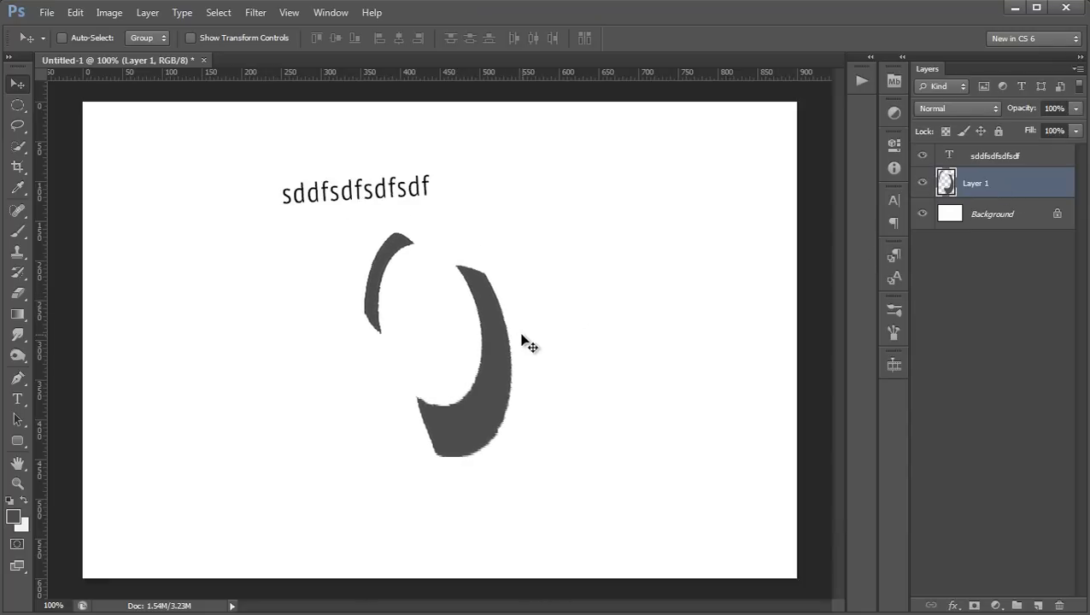
{"action": "left_click", "coordinate": [949, 183], "text": "ctrl"}
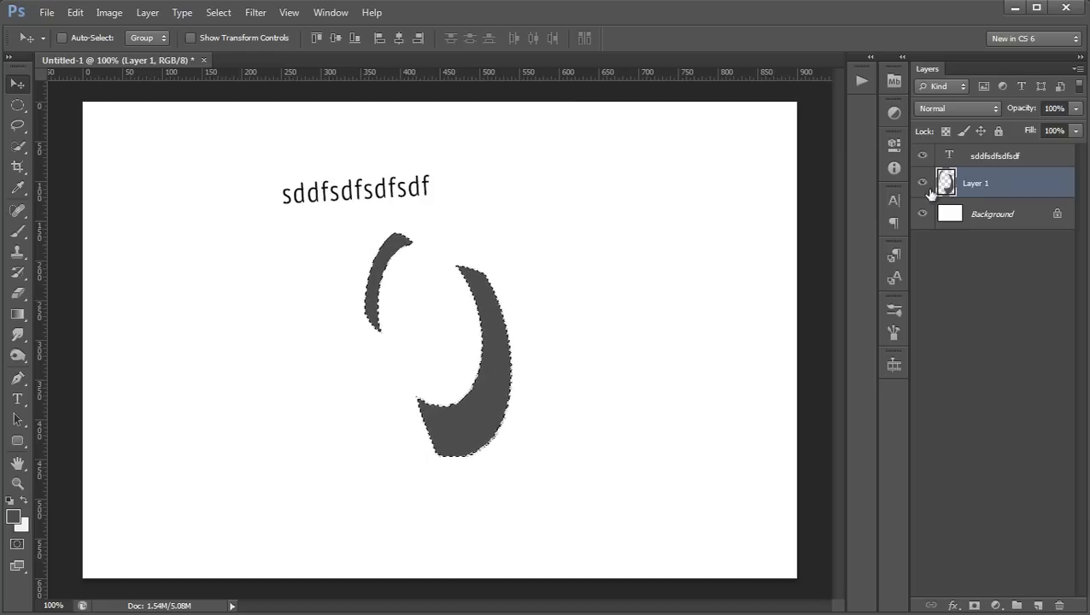
{"action": "mouse_move", "coordinate": [496, 359]}
{"action": "left_mouse_down"}
{"action": "mouse_move", "coordinate": [523, 377]}
{"action": "mouse_move", "coordinate": [502, 350]}
{"action": "left_mouse_up"}
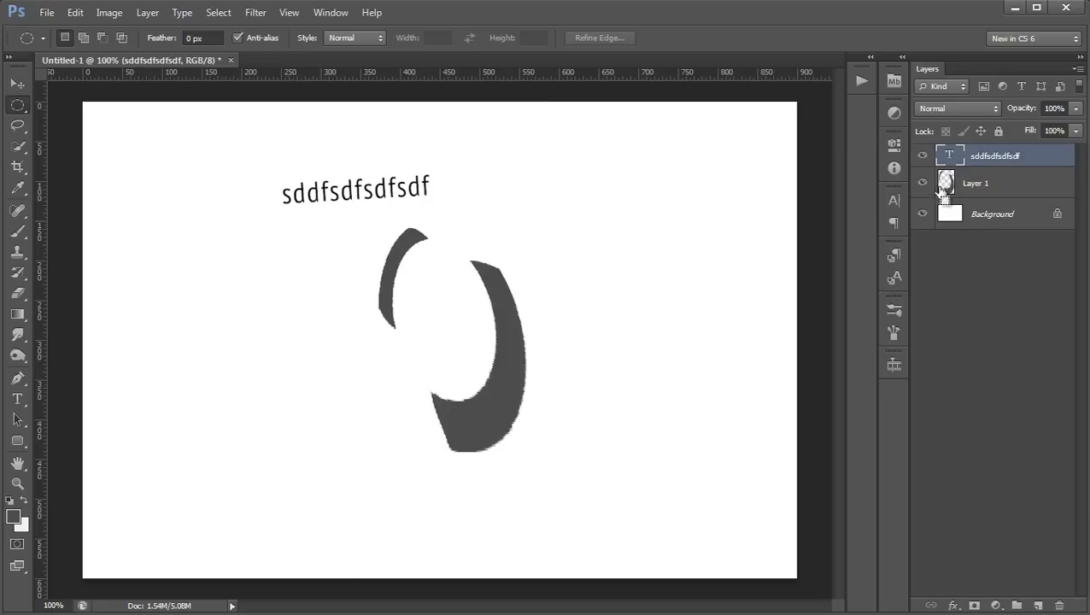
Load Layer 1's outline as a selection and, with the Rectangular Marquee tool, offset only the selection down and right on Layer 1.
{"action": "left_click", "coordinate": [949, 183], "text": "ctrl"}
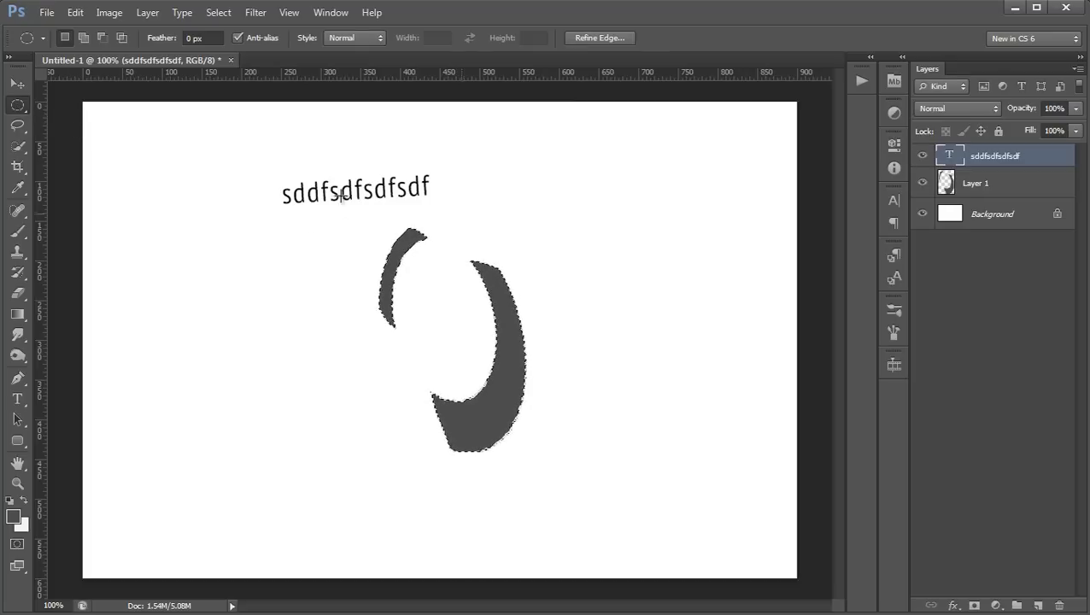
{"action": "right_click", "coordinate": [17, 106]}
{"action": "left_click", "coordinate": [86, 102]}
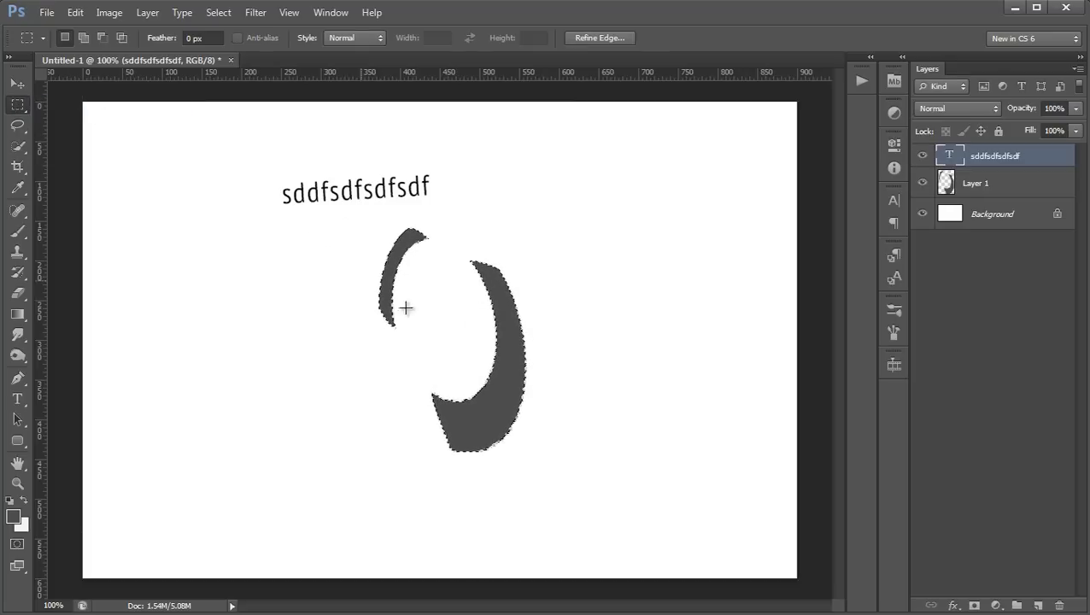
{"action": "left_click", "coordinate": [978, 183]}
{"action": "left_click_drag", "start_coordinate": [504, 366], "coordinate": [530, 395]}
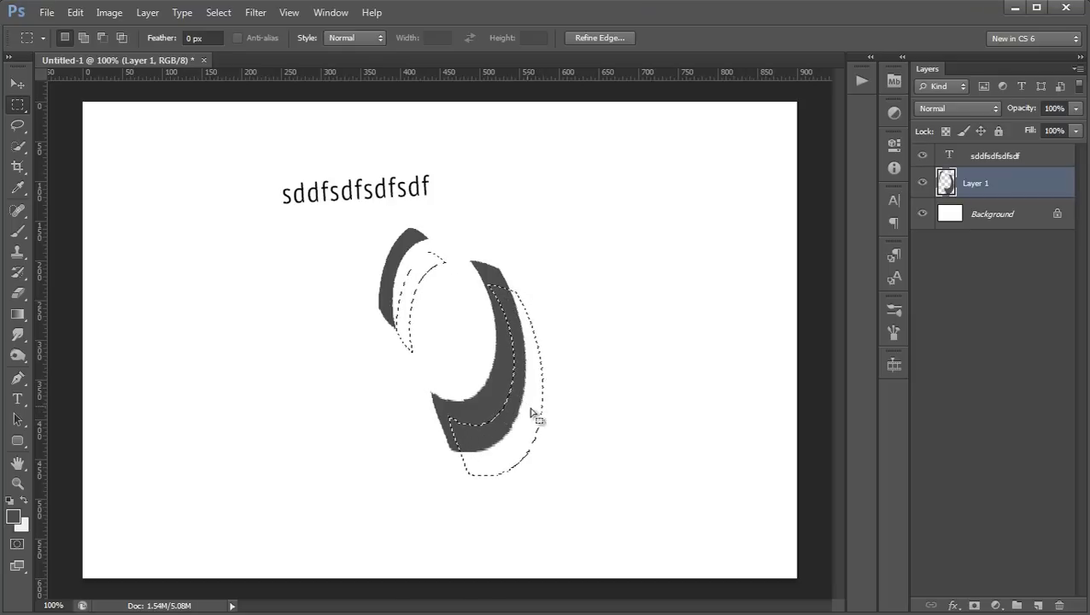
Intersect the offset selection with Layer 1's outline, and delete the overlapping pixels from Layer 1 and deselect.
{"action": "left_click", "coordinate": [947, 183], "text": "ctrl"}
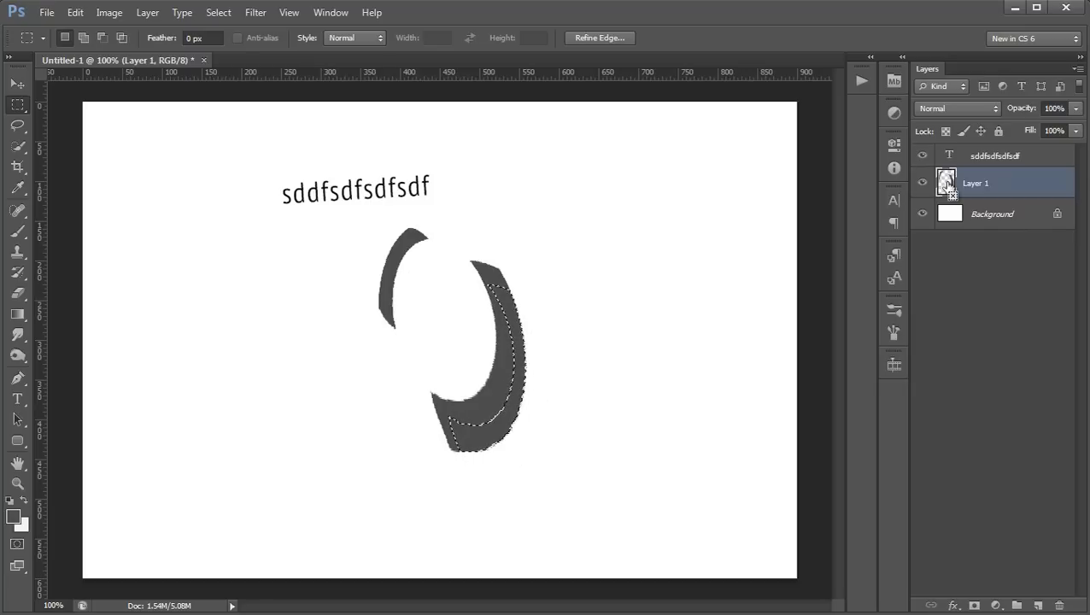
{"action": "key", "text": "Delete"}
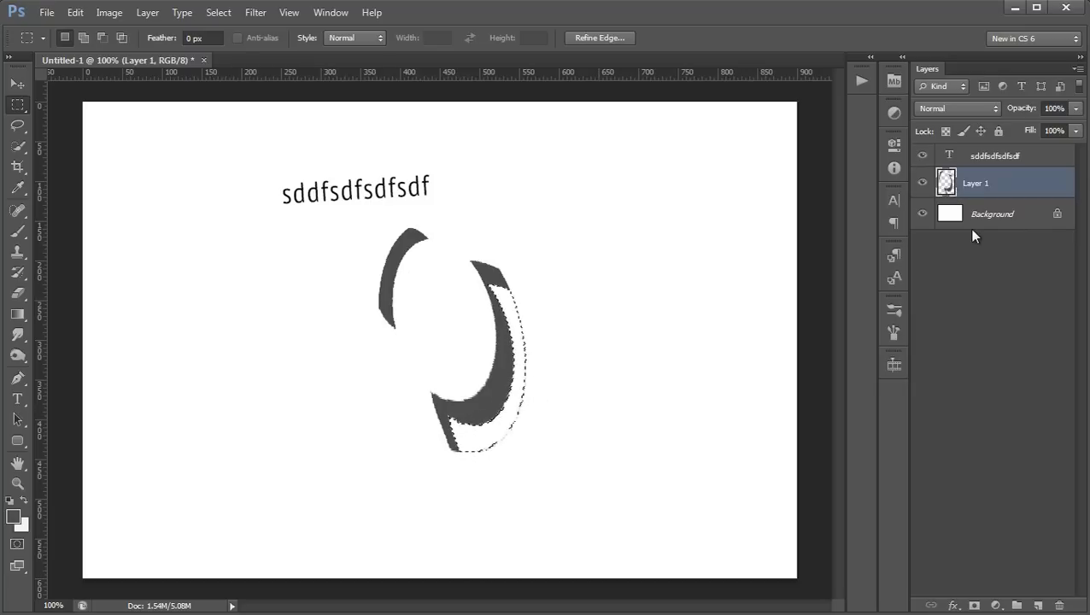
{"action": "key", "text": "ctrl+d"}
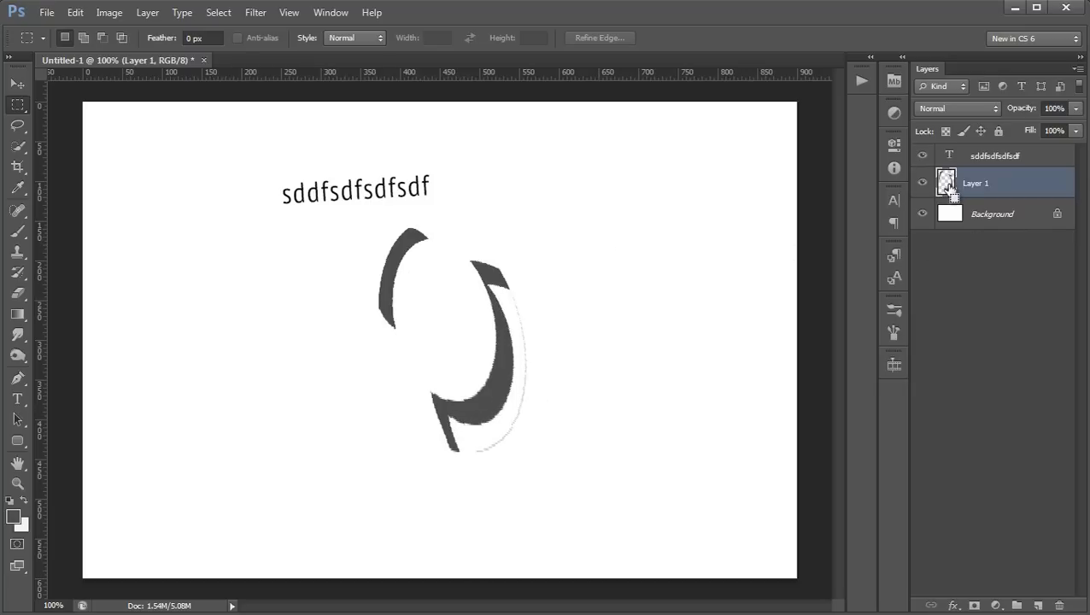
Offset a selection of Layer 1's outline slightly up and left, and fill it with dark grey on a new layer.
{"action": "left_click", "coordinate": [948, 184], "text": "ctrl"}
{"action": "left_click_drag", "start_coordinate": [502, 395], "coordinate": [493, 386]}
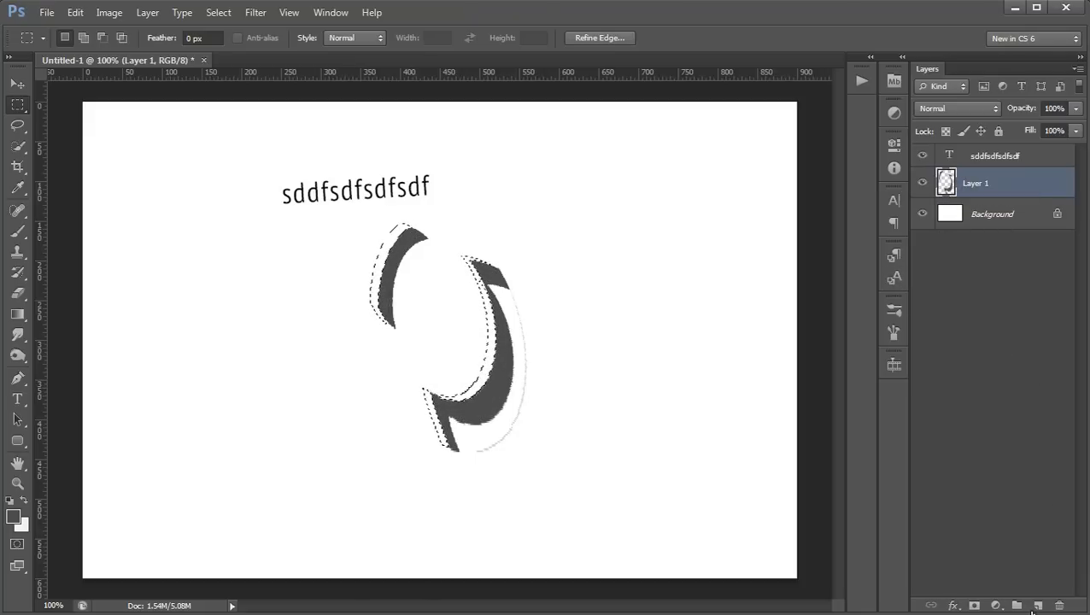
{"action": "left_click", "coordinate": [1037, 605]}
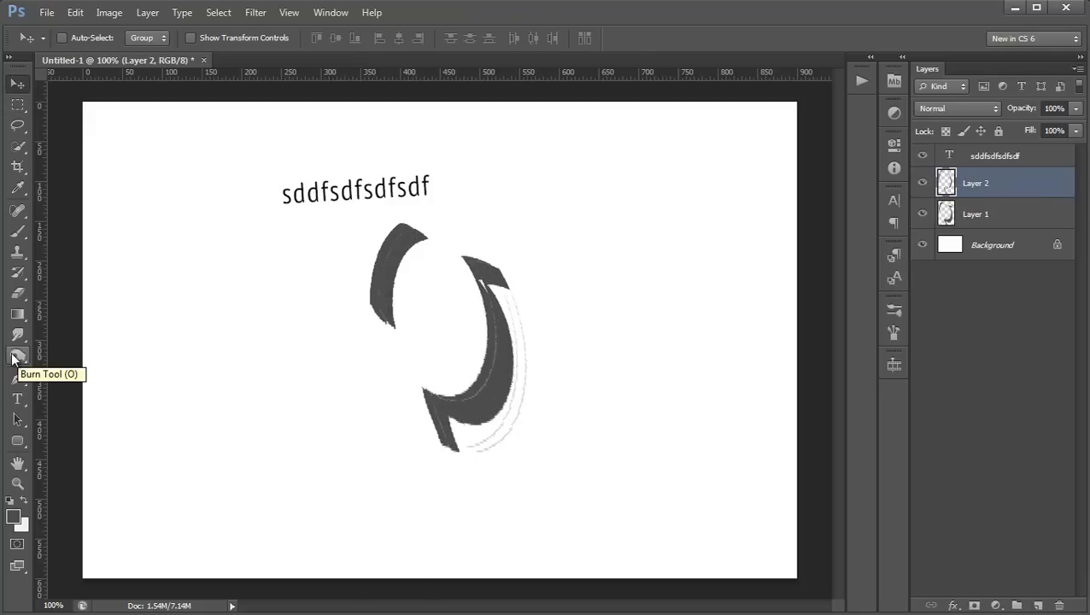
Darken the inner parts of the arcs on Layer 1 with the Burn tool.
{"action": "left_click", "coordinate": [16, 355]}
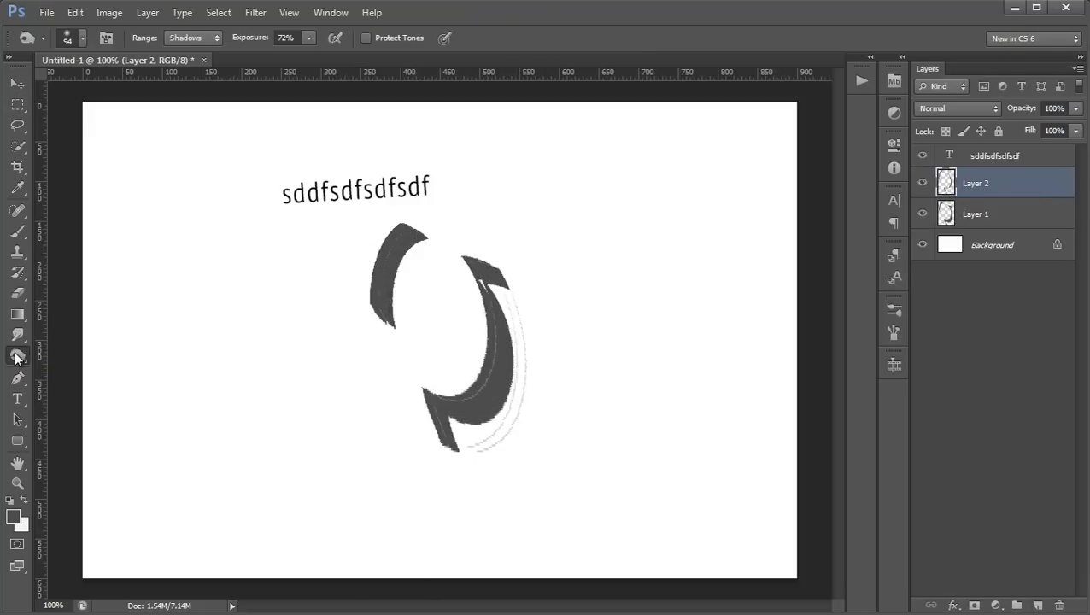
{"action": "left_click", "coordinate": [17, 356]}
{"action": "left_click", "coordinate": [91, 367]}
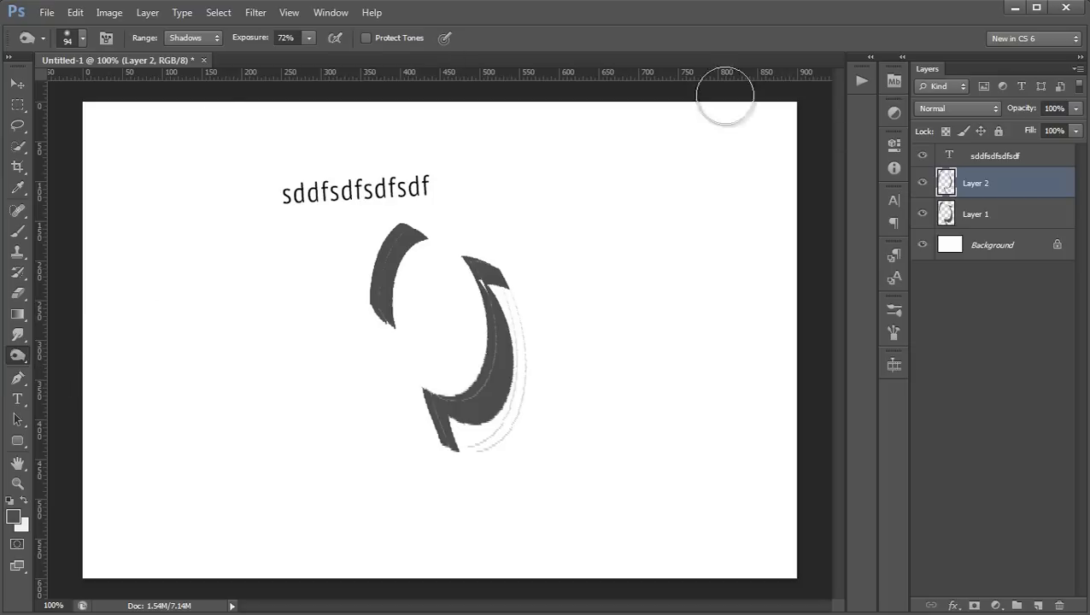
{"action": "left_click", "coordinate": [987, 212]}
{"action": "mouse_move", "coordinate": [394, 243]}
{"action": "left_mouse_down"}
{"action": "mouse_move", "coordinate": [392, 313]}
{"action": "mouse_move", "coordinate": [413, 207]}
{"action": "mouse_move", "coordinate": [407, 393]}
{"action": "mouse_move", "coordinate": [438, 441]}
{"action": "mouse_move", "coordinate": [438, 284]}
{"action": "mouse_move", "coordinate": [446, 471]}
{"action": "mouse_move", "coordinate": [450, 360]}
{"action": "mouse_move", "coordinate": [443, 467]}
{"action": "left_mouse_up"}
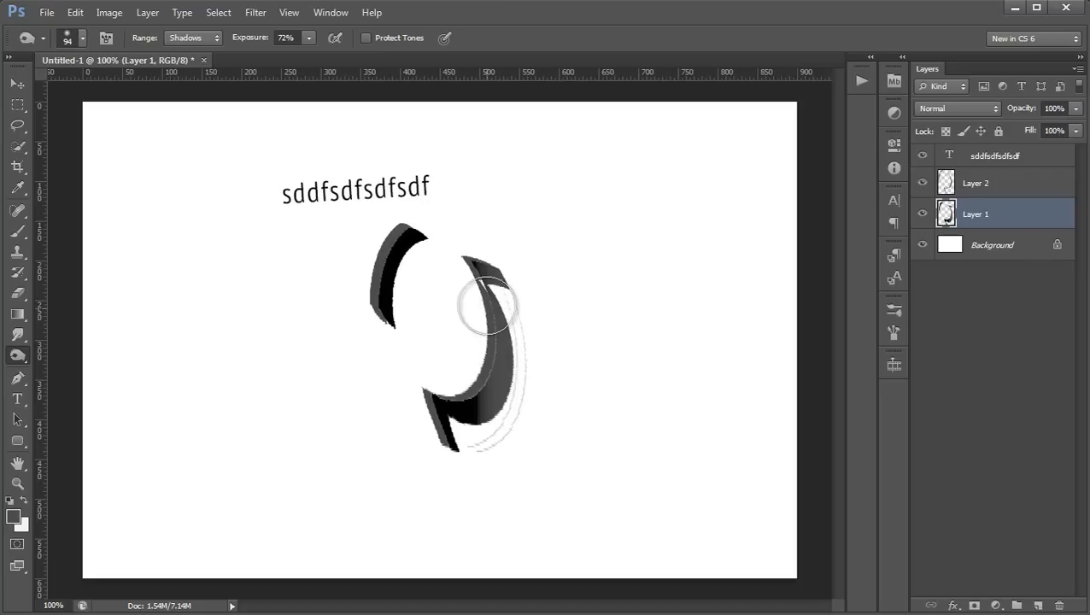
Lighten the arcs on Layer 1 by temporarily switching the Burn tool to Dodge.
{"action": "mouse_move", "coordinate": [483, 366]}
{"action": "left_mouse_down"}
{"action": "mouse_move", "coordinate": [472, 410]}
{"action": "mouse_move", "coordinate": [487, 443]}
{"action": "mouse_move", "coordinate": [487, 243]}
{"action": "mouse_move", "coordinate": [492, 460]}
{"action": "mouse_move", "coordinate": [497, 256]}
{"action": "left_mouse_up"}
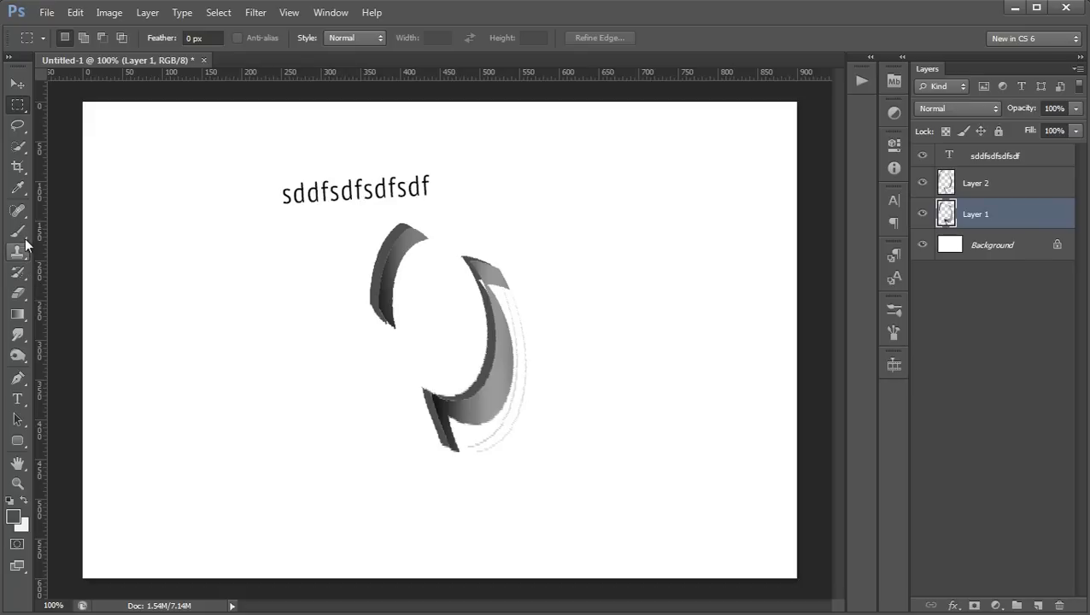
Paint a wide soft dark-grey brush stroke beside the arcs on Layer 1, and a thin one to its left with a 14 px brush.
{"action": "left_click", "coordinate": [17, 231]}
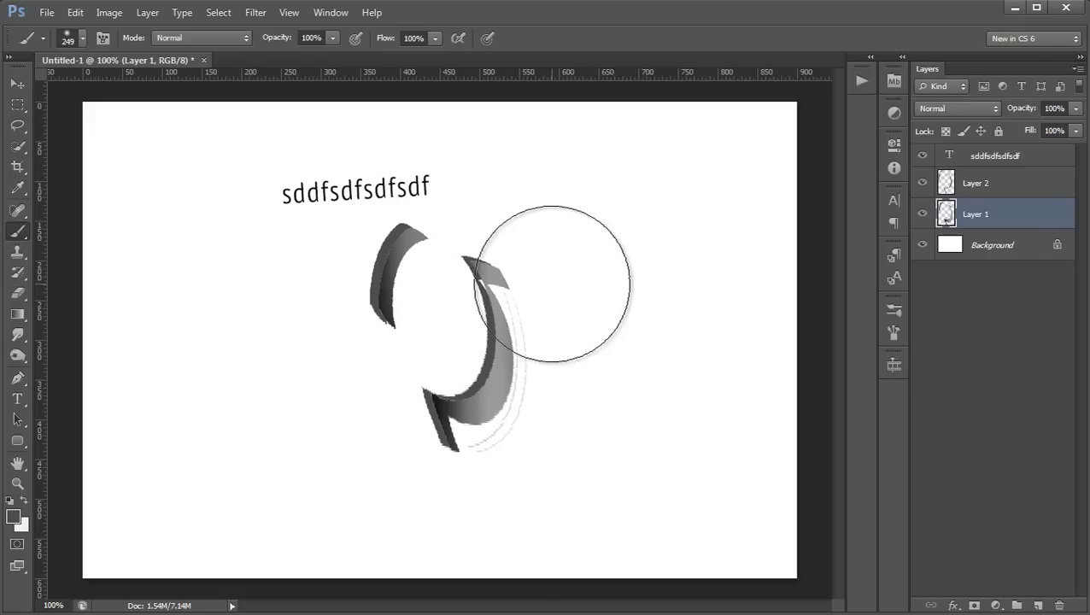
{"action": "right_click", "coordinate": [504, 300], "text": "alt"}
{"action": "mouse_move", "coordinate": [454, 316]}
{"action": "left_mouse_down"}
{"action": "mouse_move", "coordinate": [426, 322]}
{"action": "mouse_move", "coordinate": [465, 311]}
{"action": "mouse_move", "coordinate": [623, 316]}
{"action": "mouse_move", "coordinate": [462, 301]}
{"action": "mouse_move", "coordinate": [565, 297]}
{"action": "mouse_move", "coordinate": [443, 303]}
{"action": "mouse_move", "coordinate": [408, 293]}
{"action": "left_mouse_up"}
{"action": "left_click_drag", "start_coordinate": [310, 248], "coordinate": [344, 376]}
{"action": "mouse_move", "coordinate": [466, 261]}
{"action": "left_mouse_down"}
{"action": "mouse_move", "coordinate": [433, 263]}
{"action": "mouse_move", "coordinate": [439, 256]}
{"action": "left_mouse_up"}
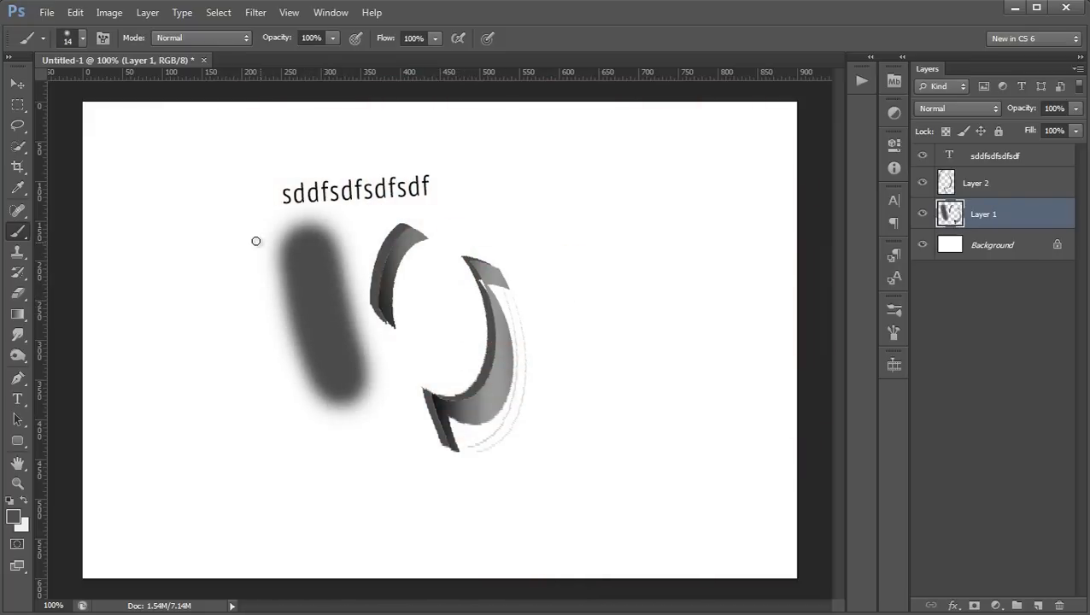
{"action": "mouse_move", "coordinate": [255, 241]}
{"action": "left_mouse_down"}
{"action": "mouse_move", "coordinate": [270, 394]}
{"action": "mouse_move", "coordinate": [263, 379]}
{"action": "left_mouse_up"}
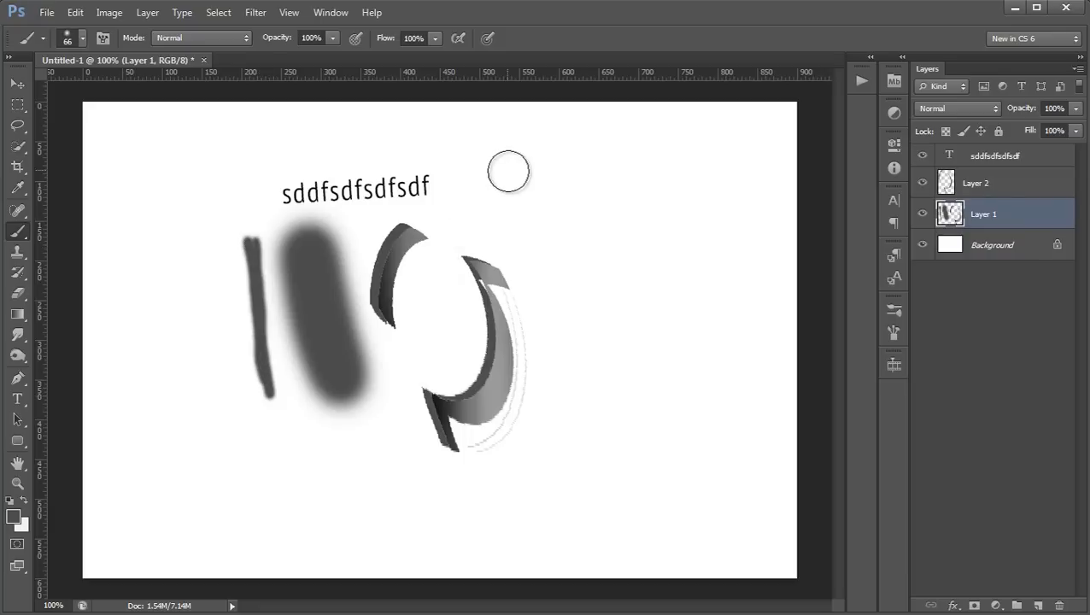
{"action": "left_click_drag", "start_coordinate": [502, 162], "coordinate": [531, 224]}
{"action": "key", "text": "ctrl+z"}
{"action": "key", "text": "m"}
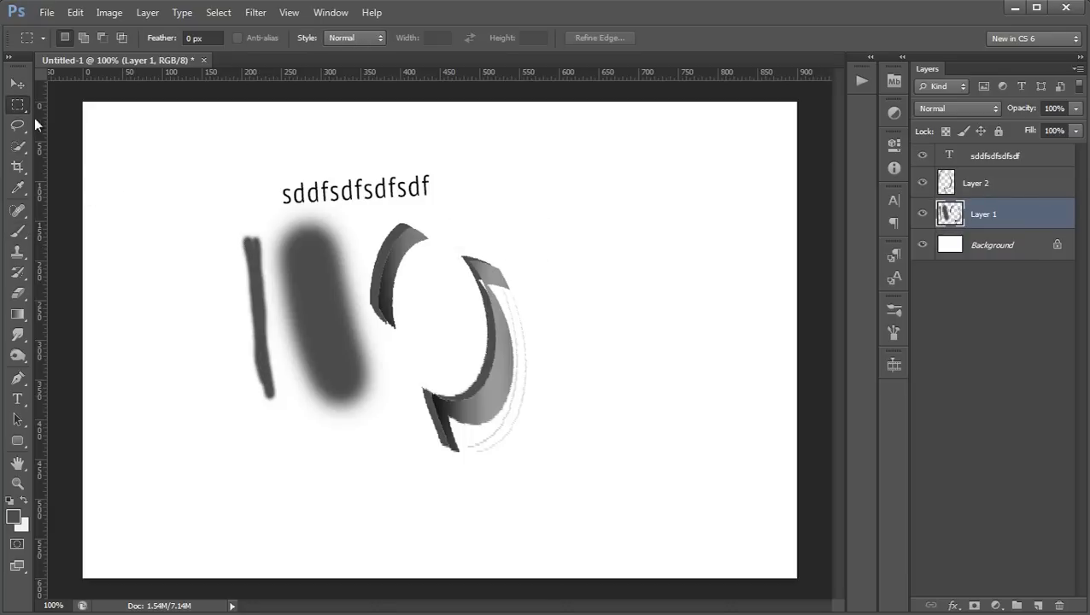
Set the foreground colour to orange df3400 and brush a stroke over the wide grey one and a patch to the right of the arcs.
{"action": "left_click", "coordinate": [19, 518]}
{"action": "left_click", "coordinate": [730, 308]}
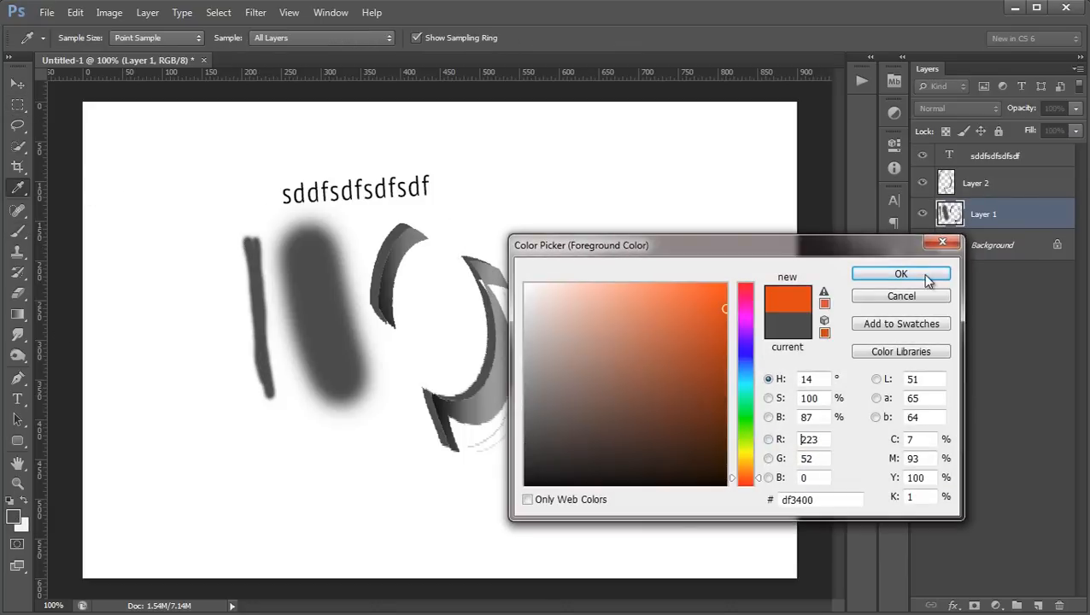
{"action": "left_click", "coordinate": [900, 273]}
{"action": "left_click", "coordinate": [18, 231]}
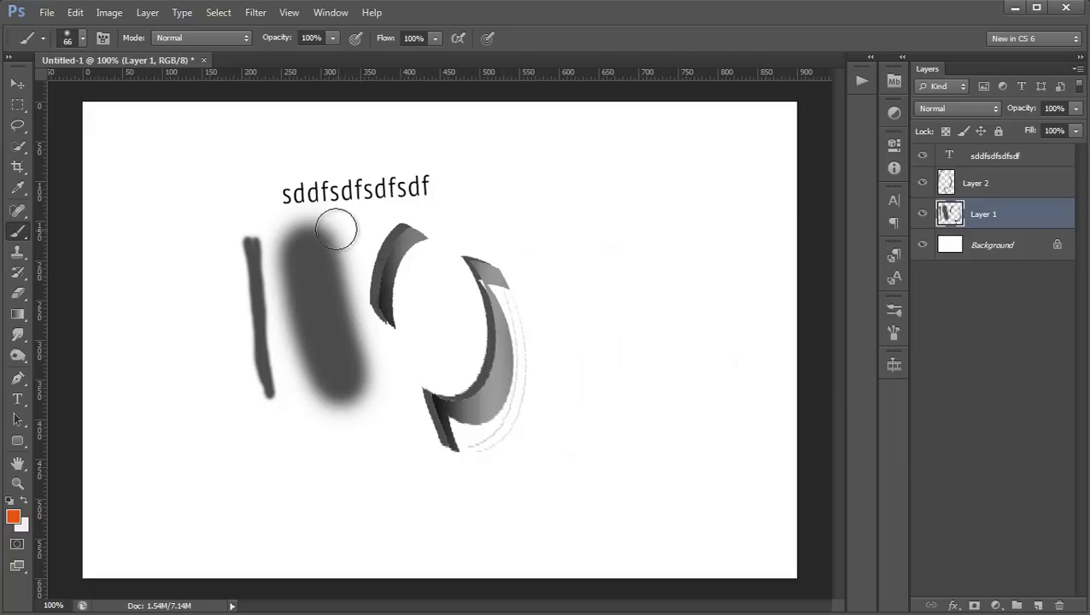
{"action": "left_click_drag", "start_coordinate": [329, 215], "coordinate": [389, 407]}
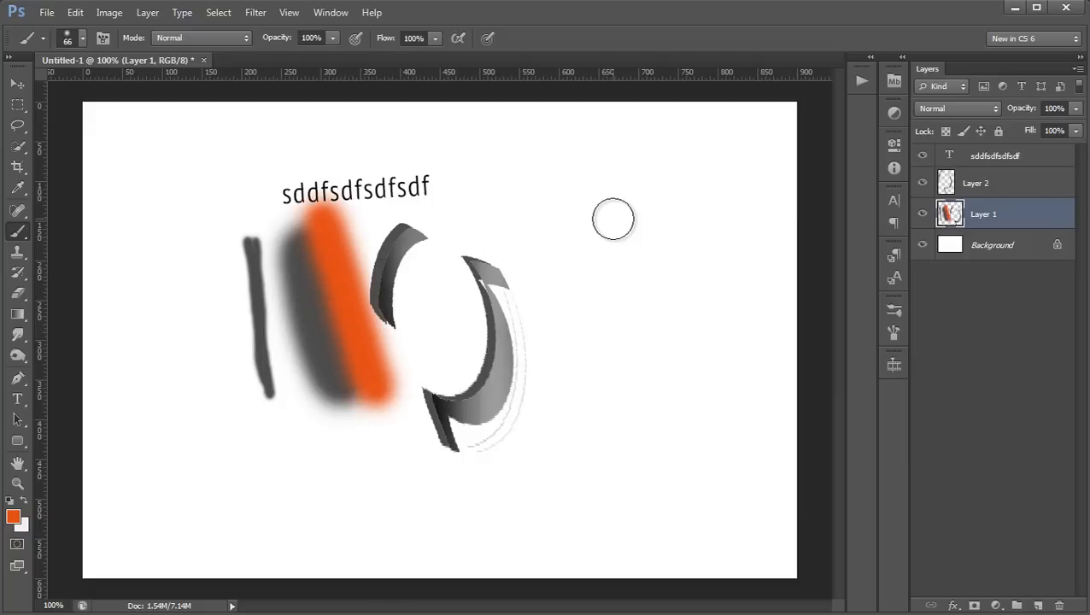
{"action": "mouse_move", "coordinate": [553, 192]}
{"action": "left_mouse_down"}
{"action": "mouse_move", "coordinate": [582, 314]}
{"action": "mouse_move", "coordinate": [595, 218]}
{"action": "mouse_move", "coordinate": [590, 338]}
{"action": "left_mouse_up"}
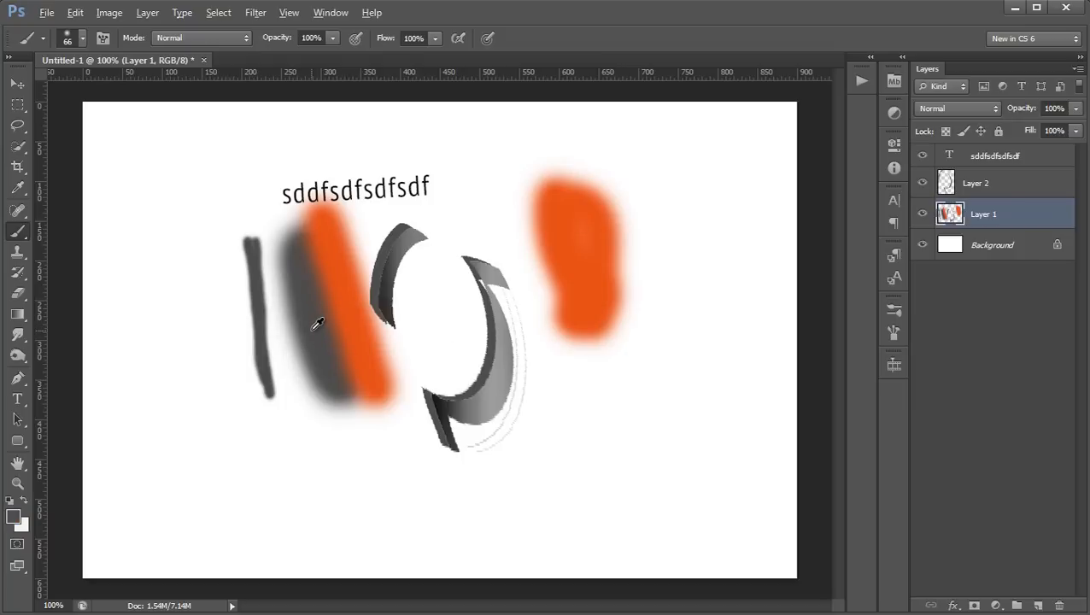
Sample the dark grey and the orange from the painted strokes while using the Brush, and paint with each colour around the orange patch.
{"action": "mouse_move", "coordinate": [630, 193]}
{"action": "left_mouse_down"}
{"action": "mouse_move", "coordinate": [639, 291]}
{"action": "mouse_move", "coordinate": [626, 366]}
{"action": "mouse_move", "coordinate": [626, 193]}
{"action": "mouse_move", "coordinate": [637, 380]}
{"action": "left_mouse_up"}
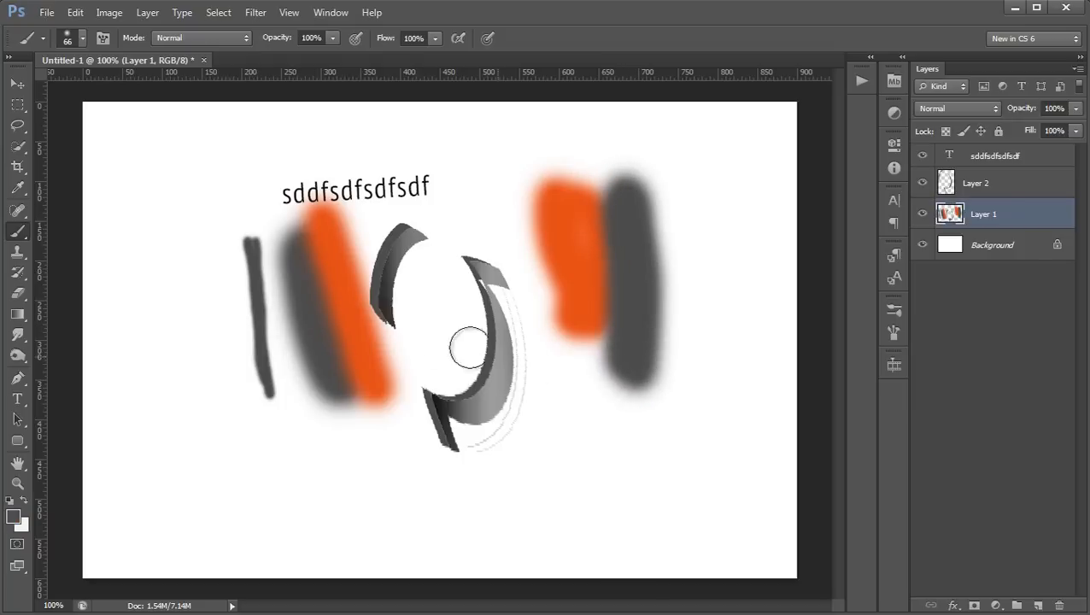
{"action": "left_click", "coordinate": [360, 311], "text": "alt"}
{"action": "mouse_move", "coordinate": [564, 194]}
{"action": "left_mouse_down"}
{"action": "mouse_move", "coordinate": [557, 335]}
{"action": "mouse_move", "coordinate": [577, 316]}
{"action": "mouse_move", "coordinate": [628, 312]}
{"action": "left_mouse_up"}
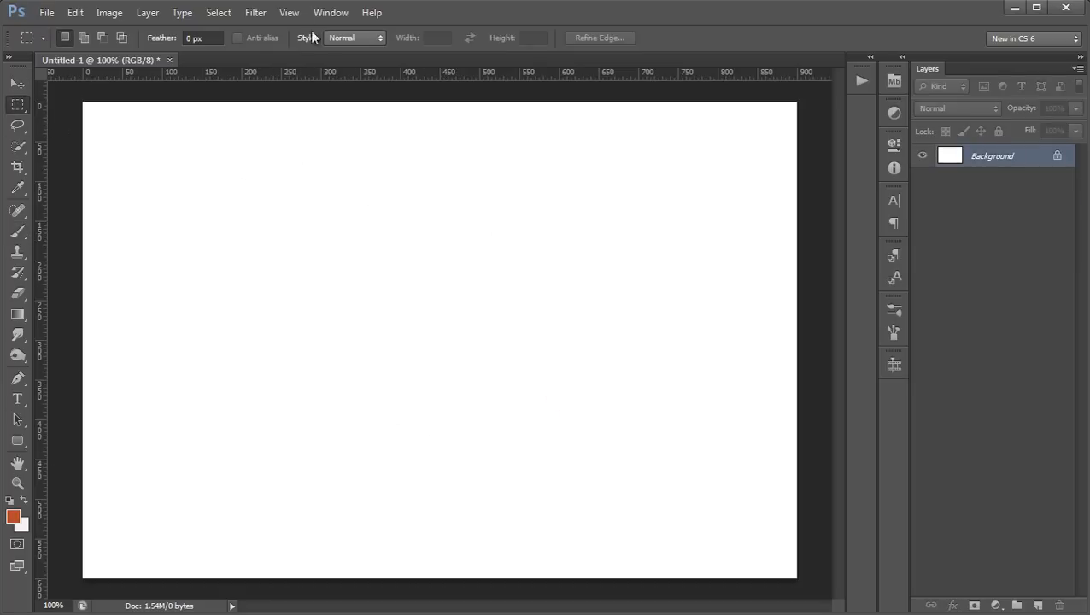
{"action": "left_click", "coordinate": [260, 14]}
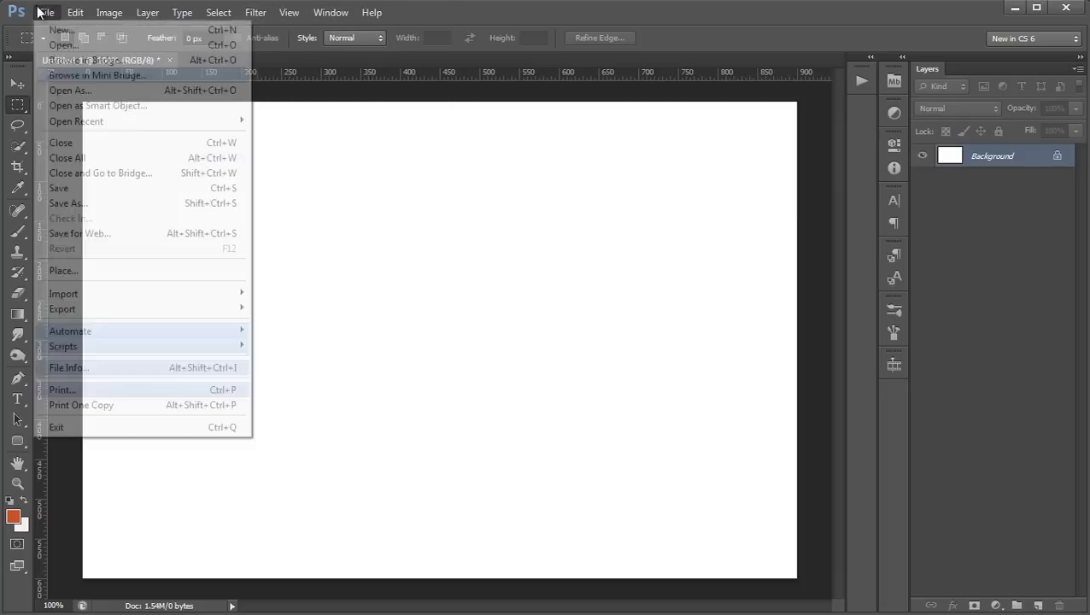
{"action": "mouse_move", "coordinate": [289, 12]}
{"action": "left_click", "coordinate": [513, 259]}
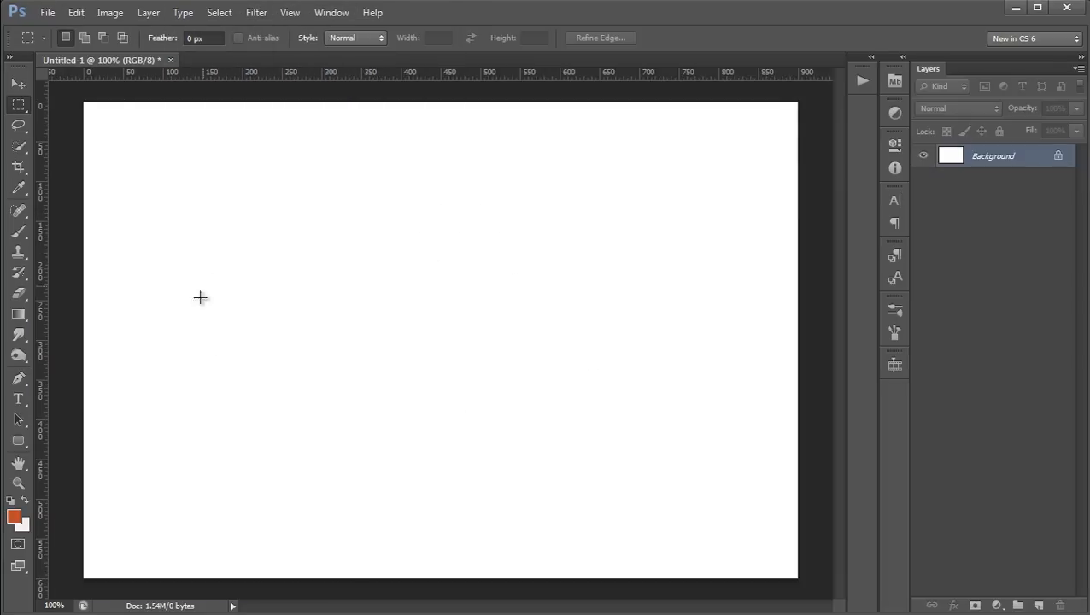